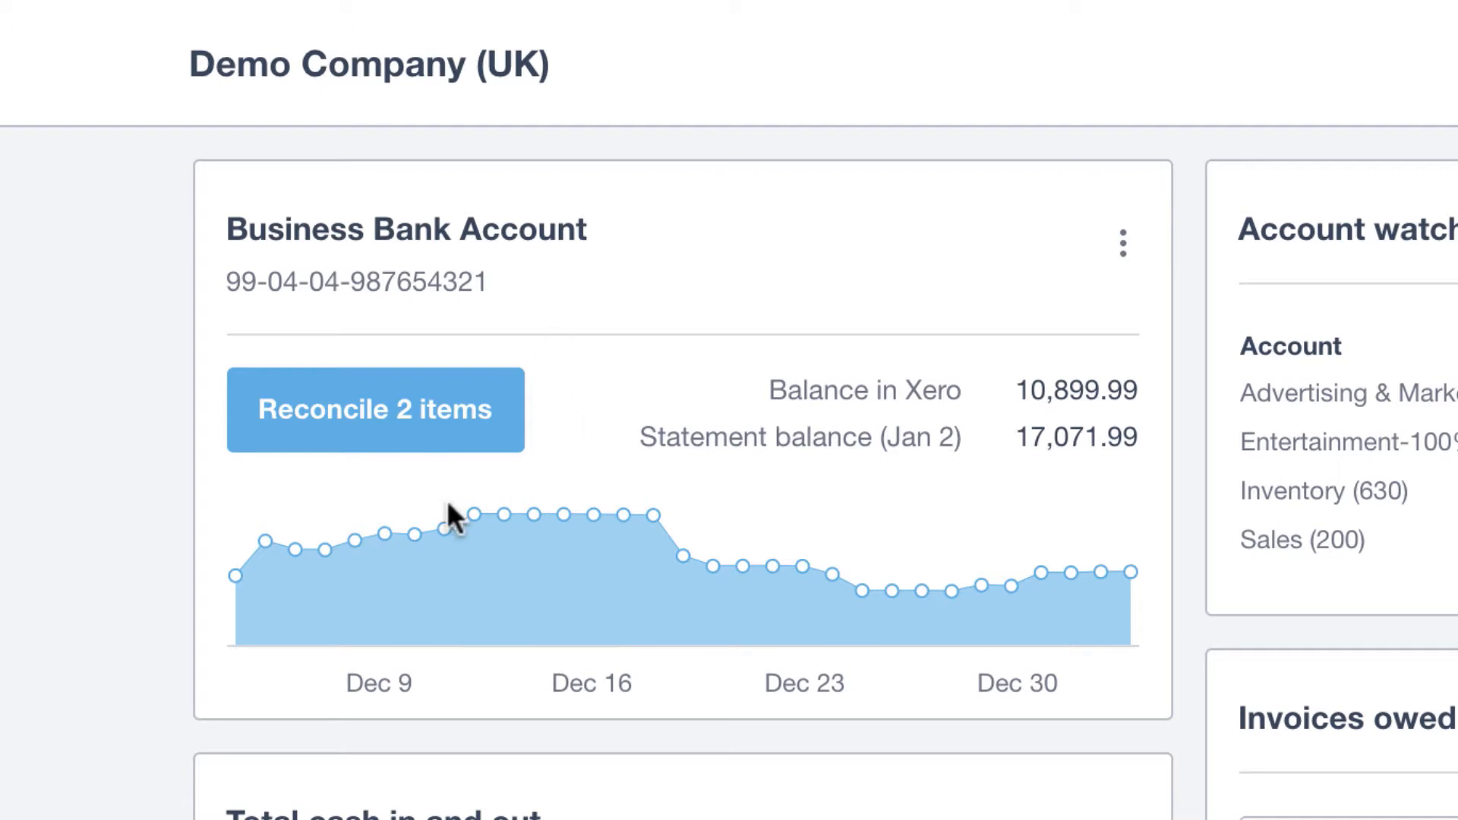
- Examine the dashboard's bank account balances, the December cash in and out, and the account watchlist's monthly sales
mouse_move(477, 512)
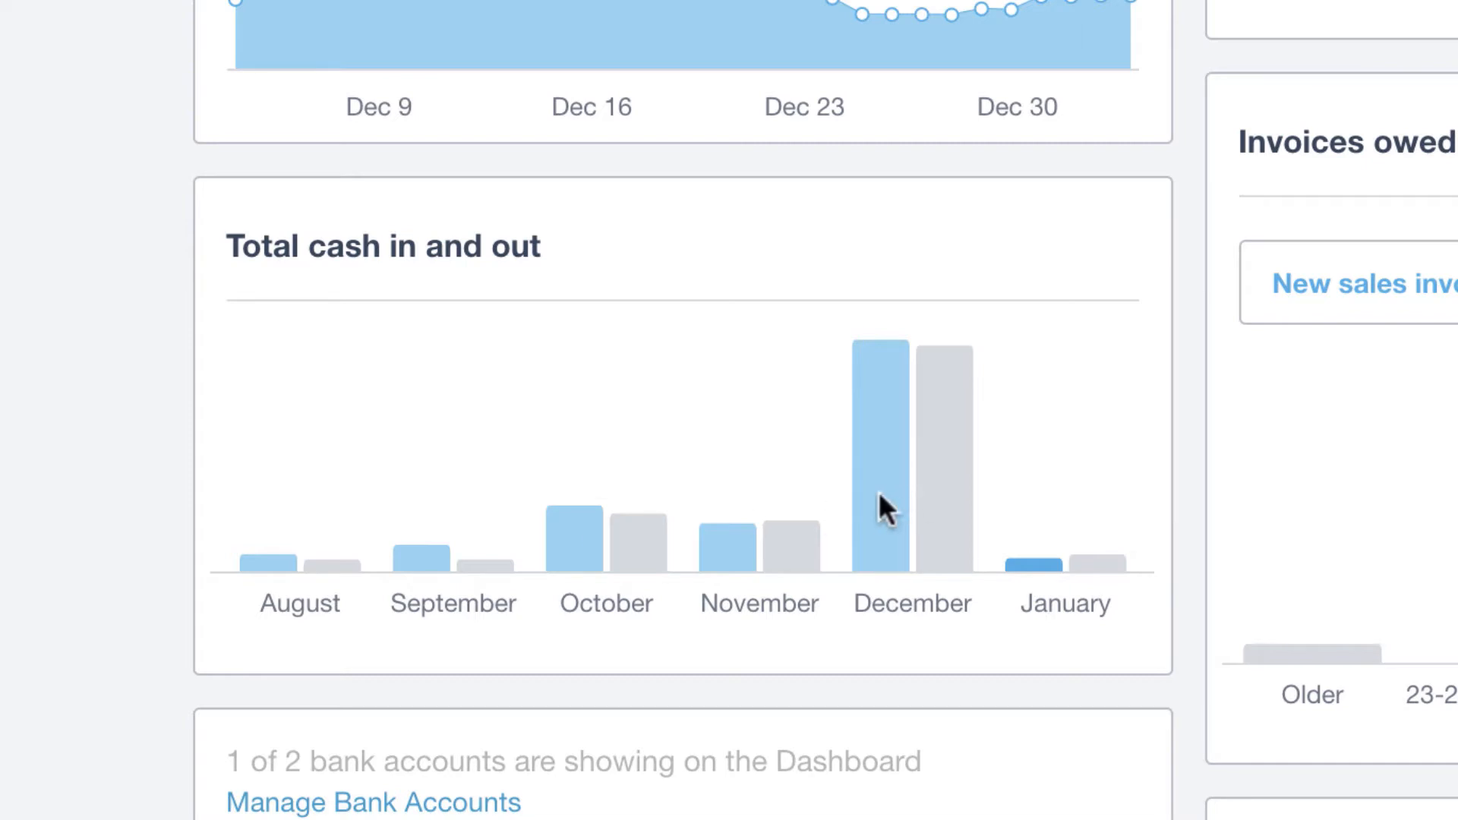
mouse_move(878, 491)
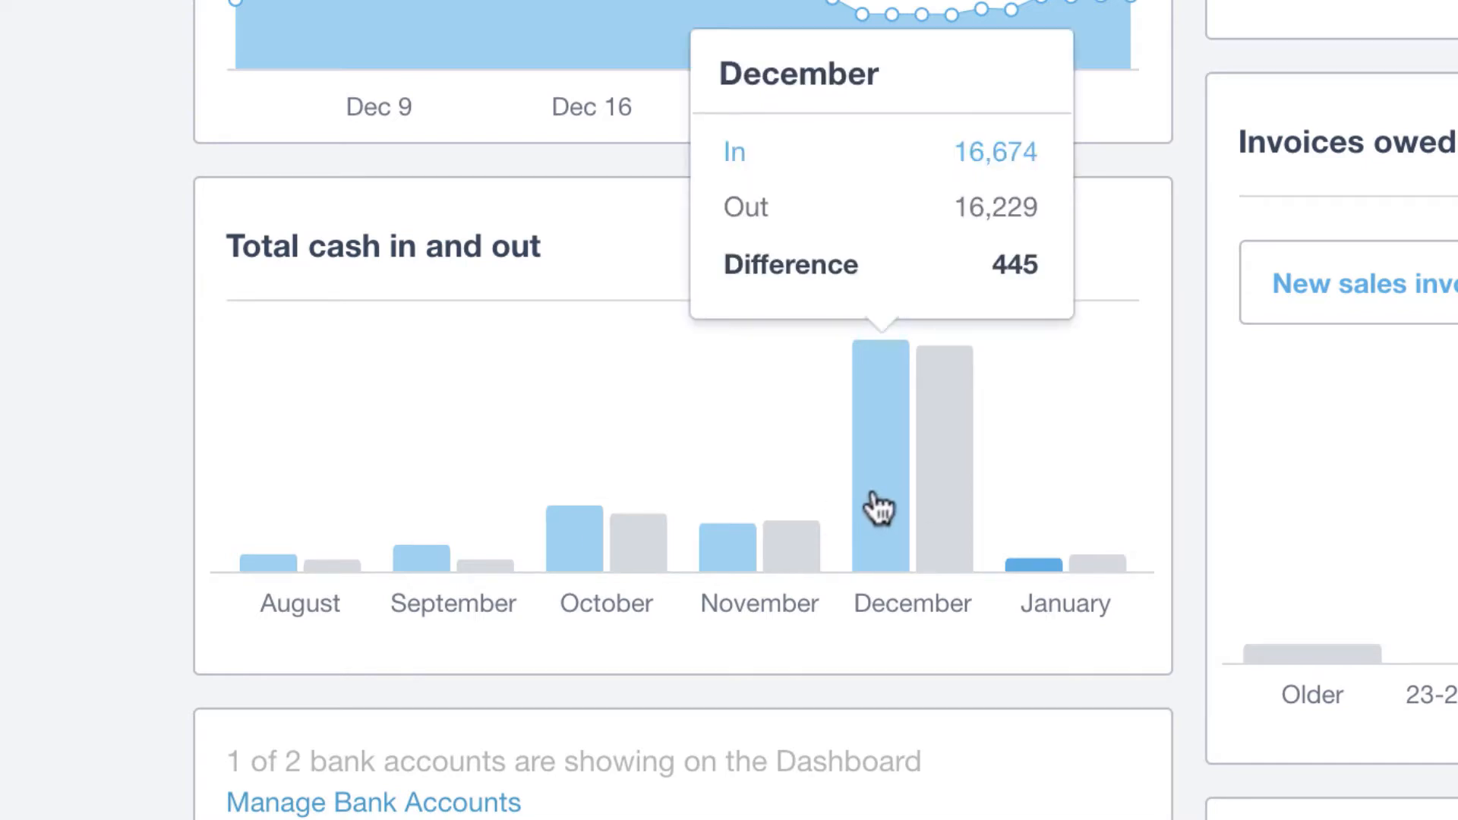
click(879, 507)
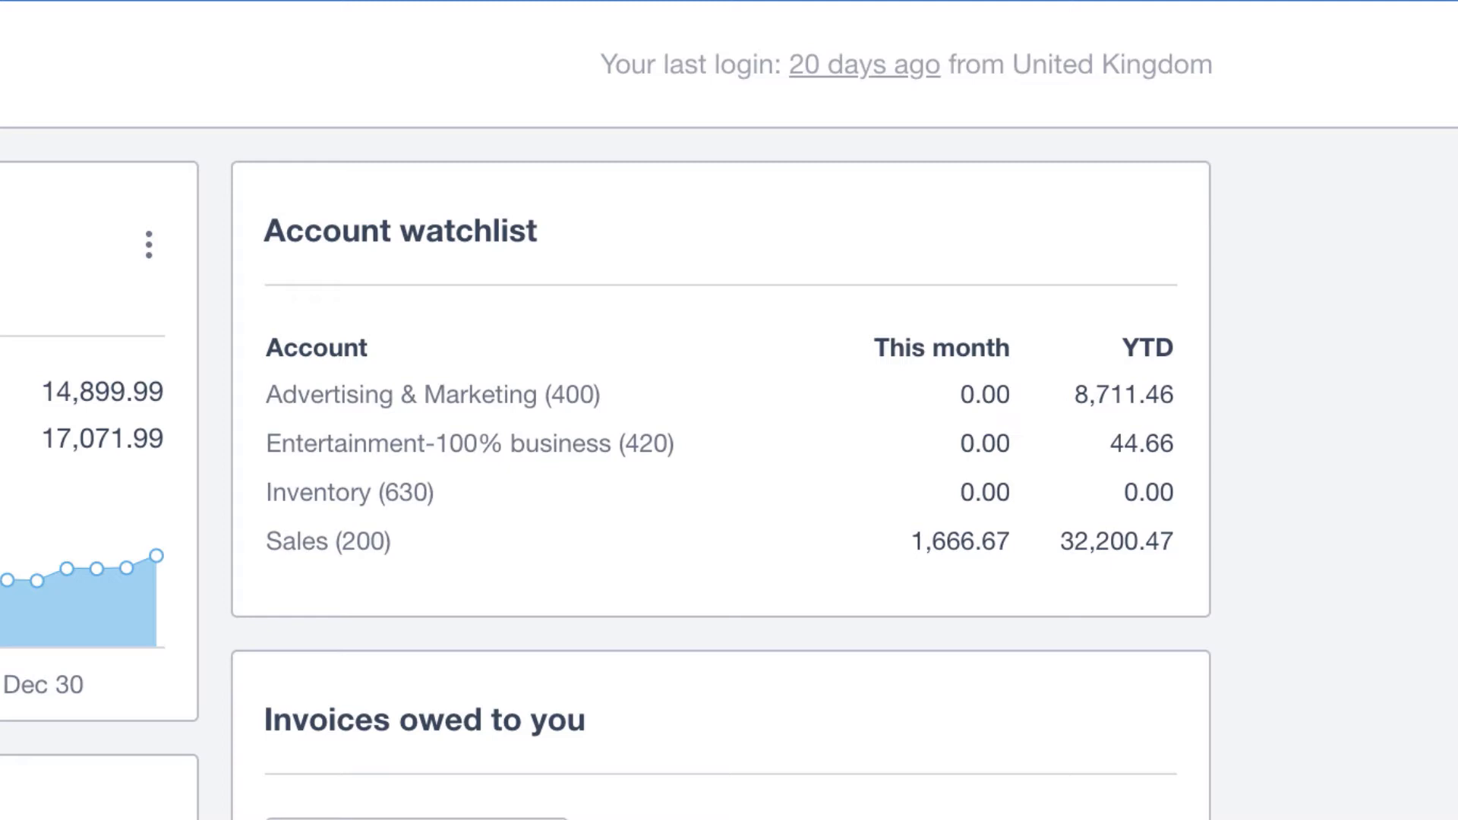
click(966, 546)
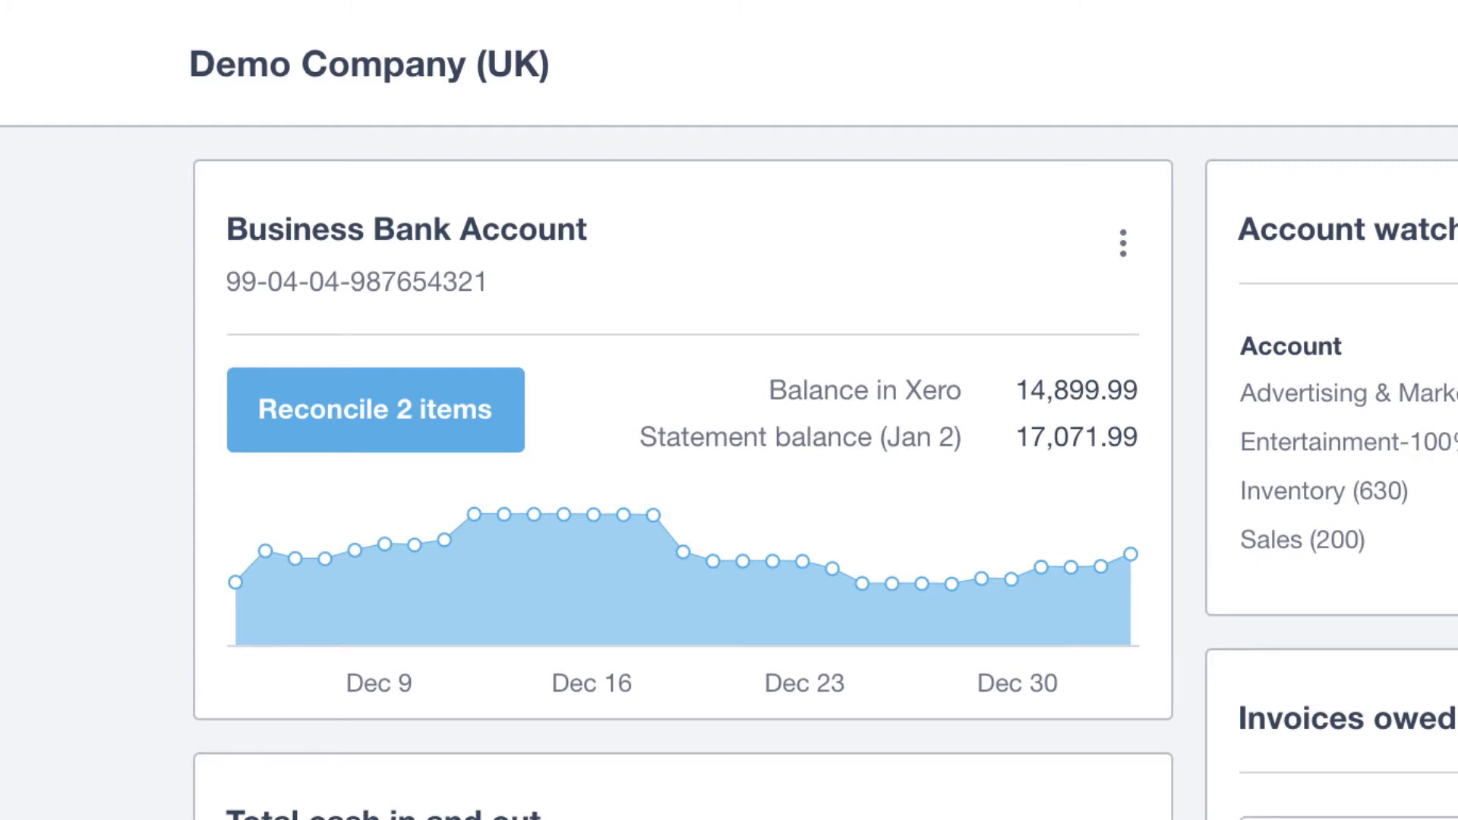
- Open the Business Bank Account's items for reconciliation and match the Ridgeway University receipt to INV-0035
click(342, 422)
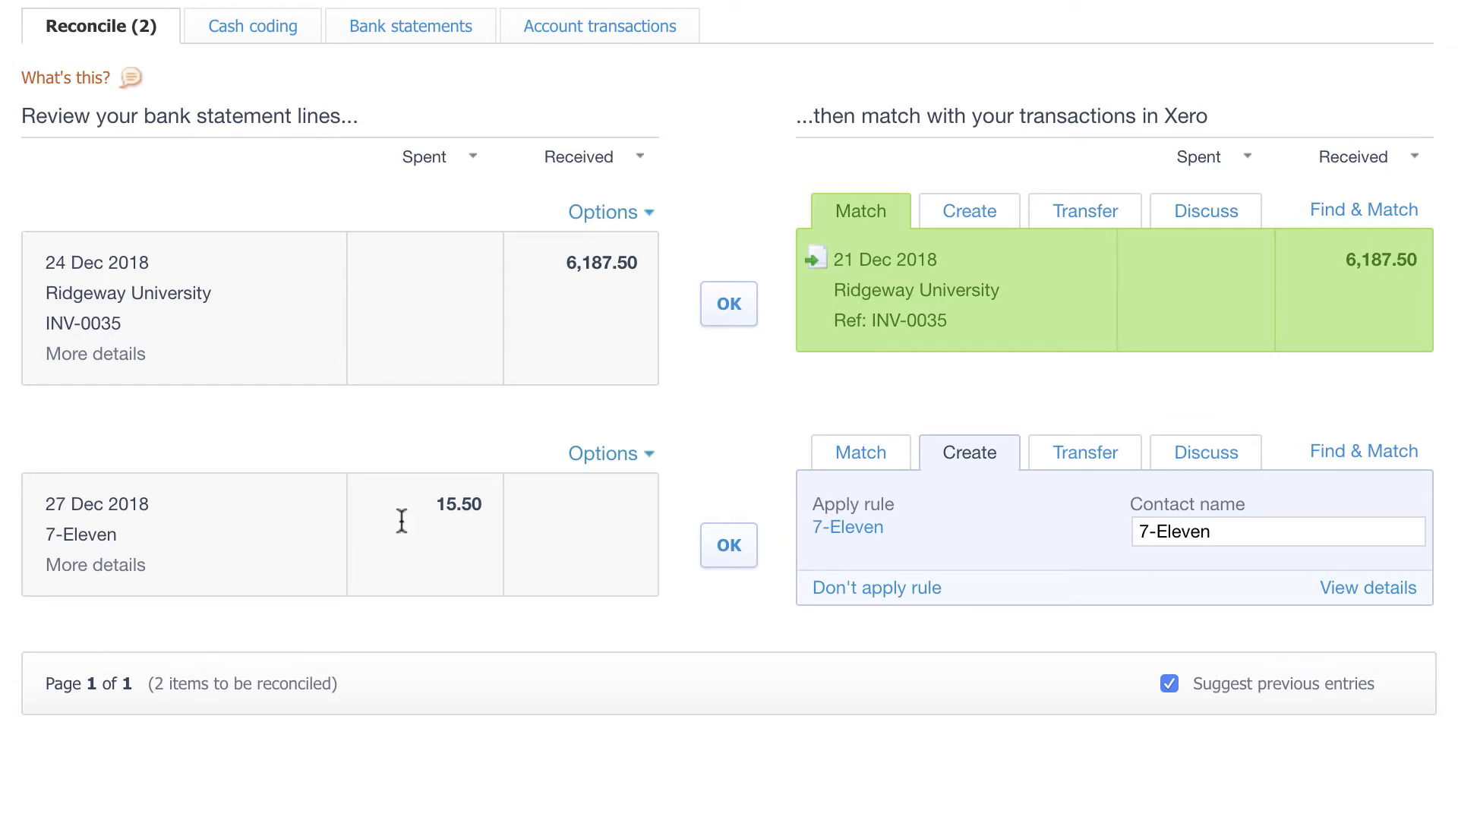
click(741, 312)
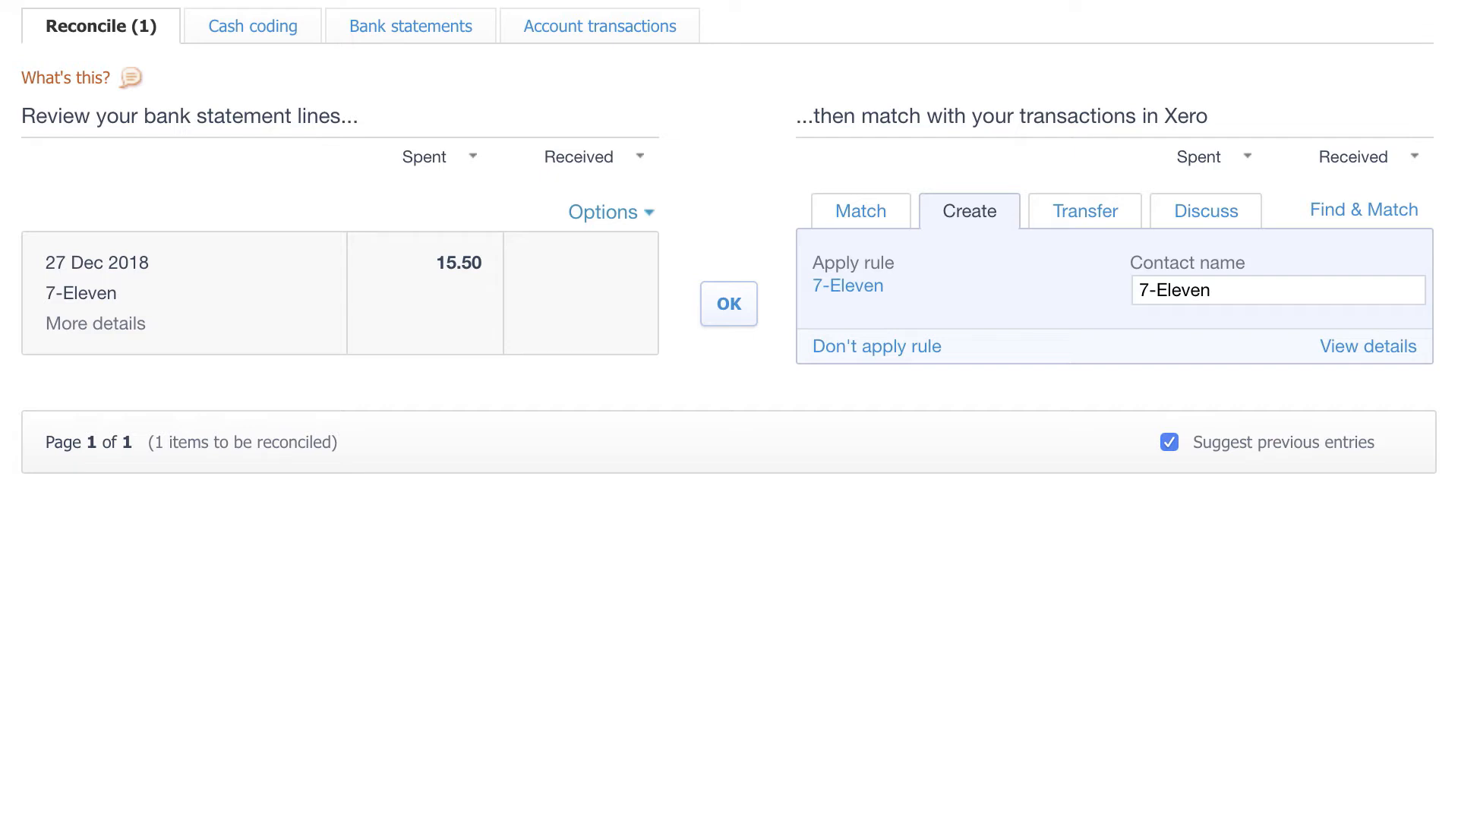
- Review the 7-Eleven bank rule without changing it, and reconcile the 7-Eleven payment with that rule
click(848, 287)
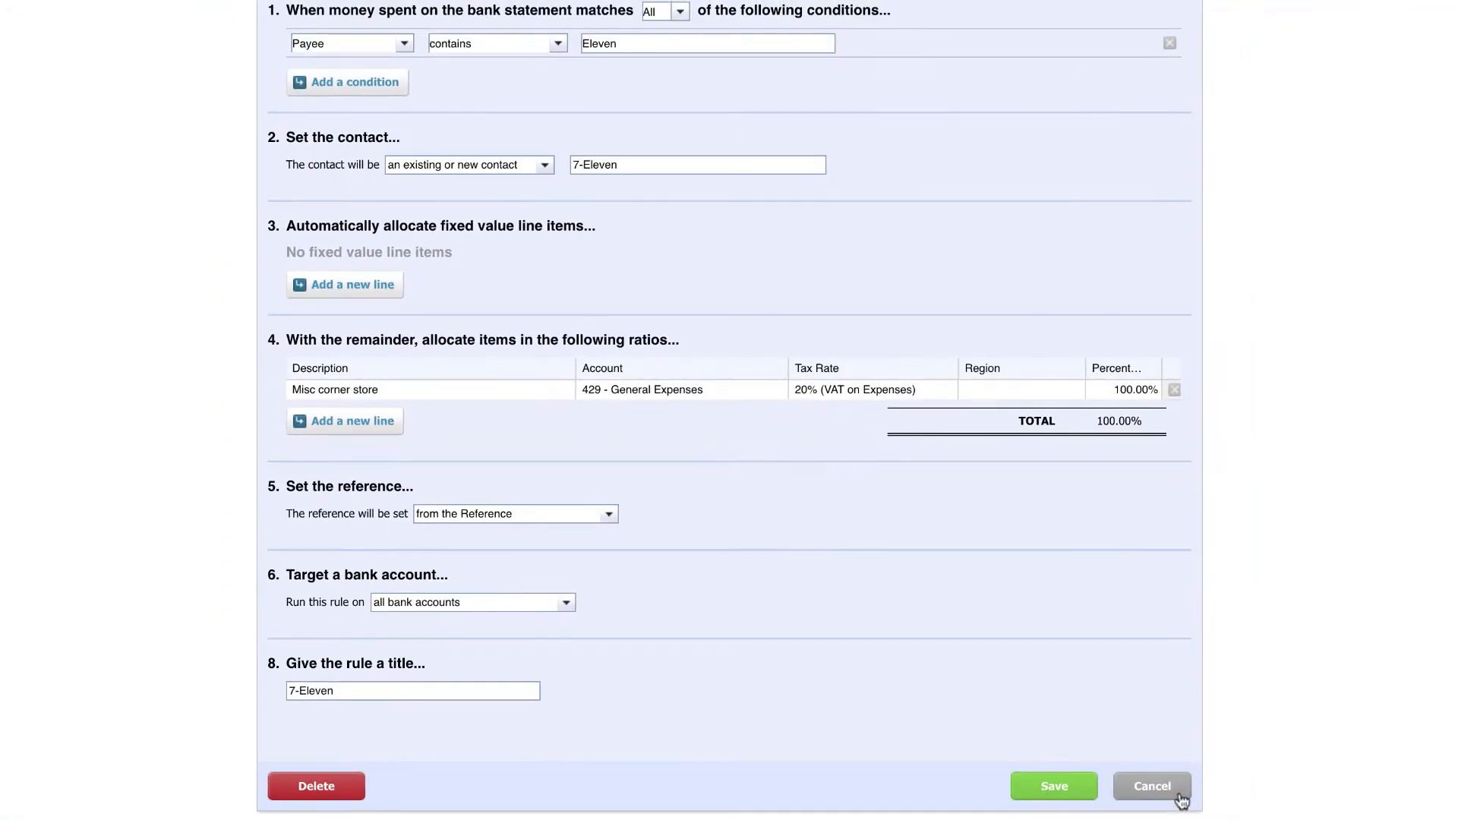
click(1182, 801)
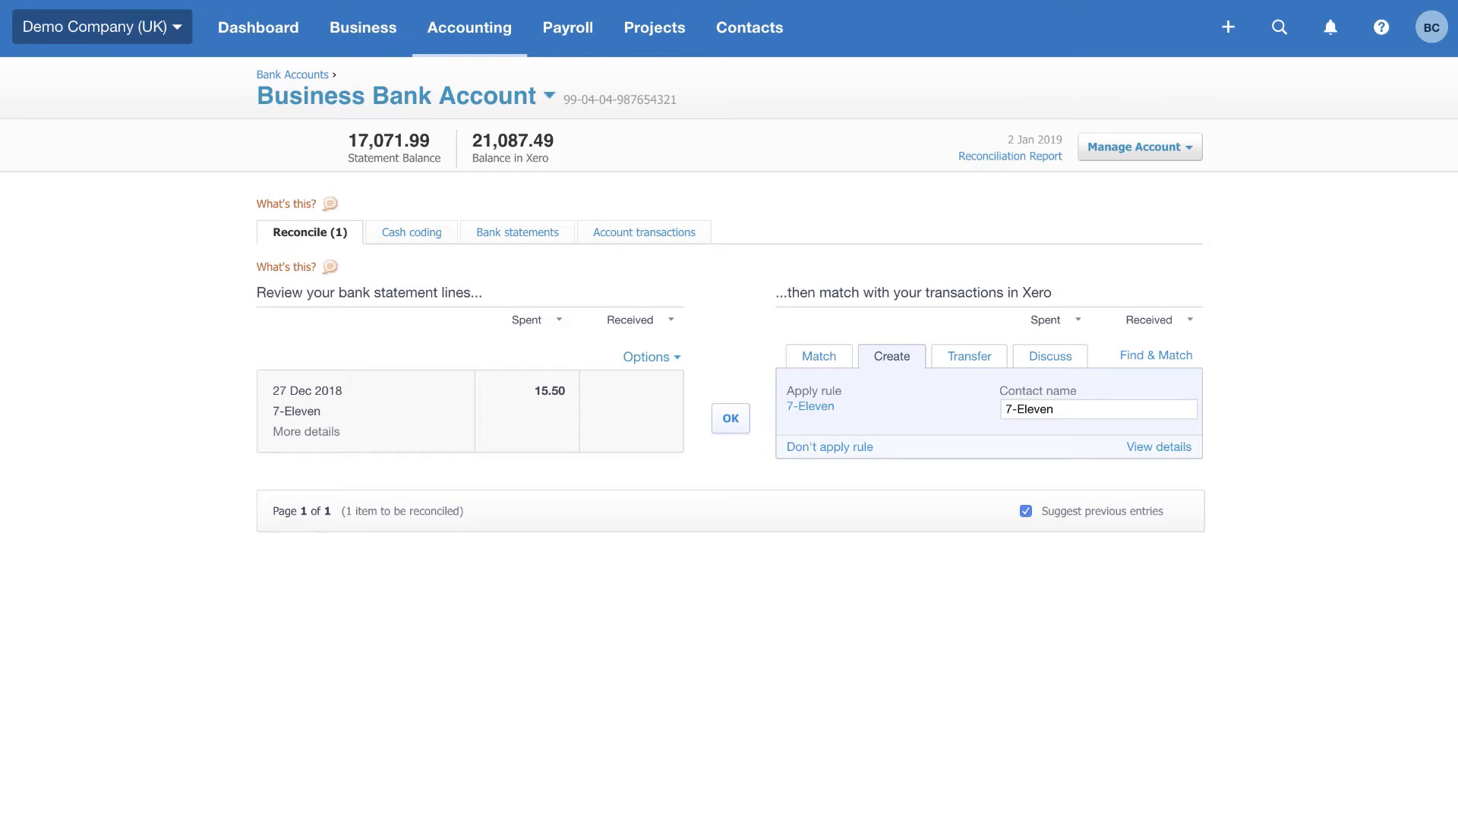
click(733, 427)
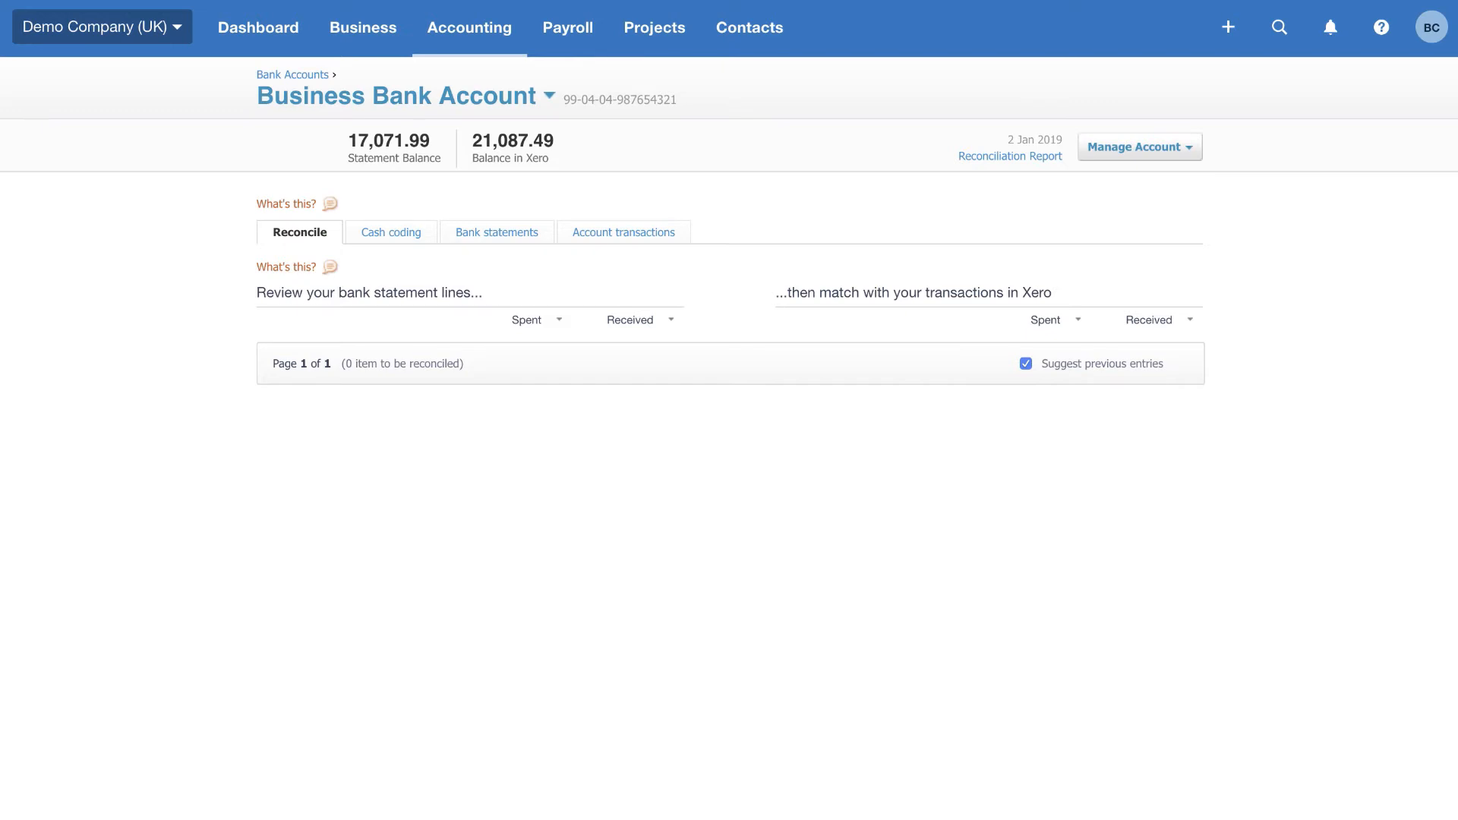
- From the sales overview, open the accepted Bayside Club quote QU-0001 and create an invoice from it, marking the quote as invoiced
click(349, 27)
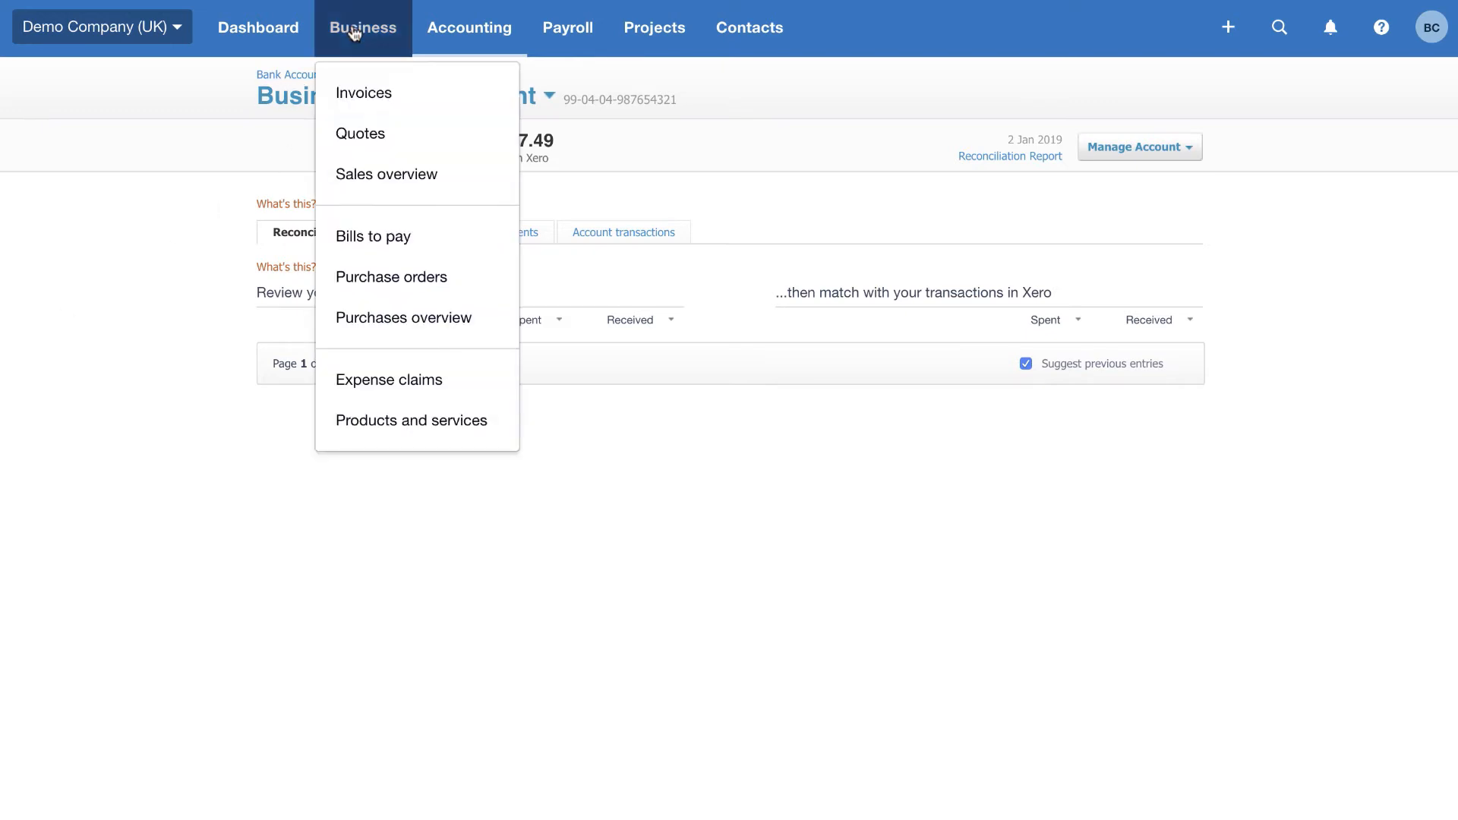
click(359, 176)
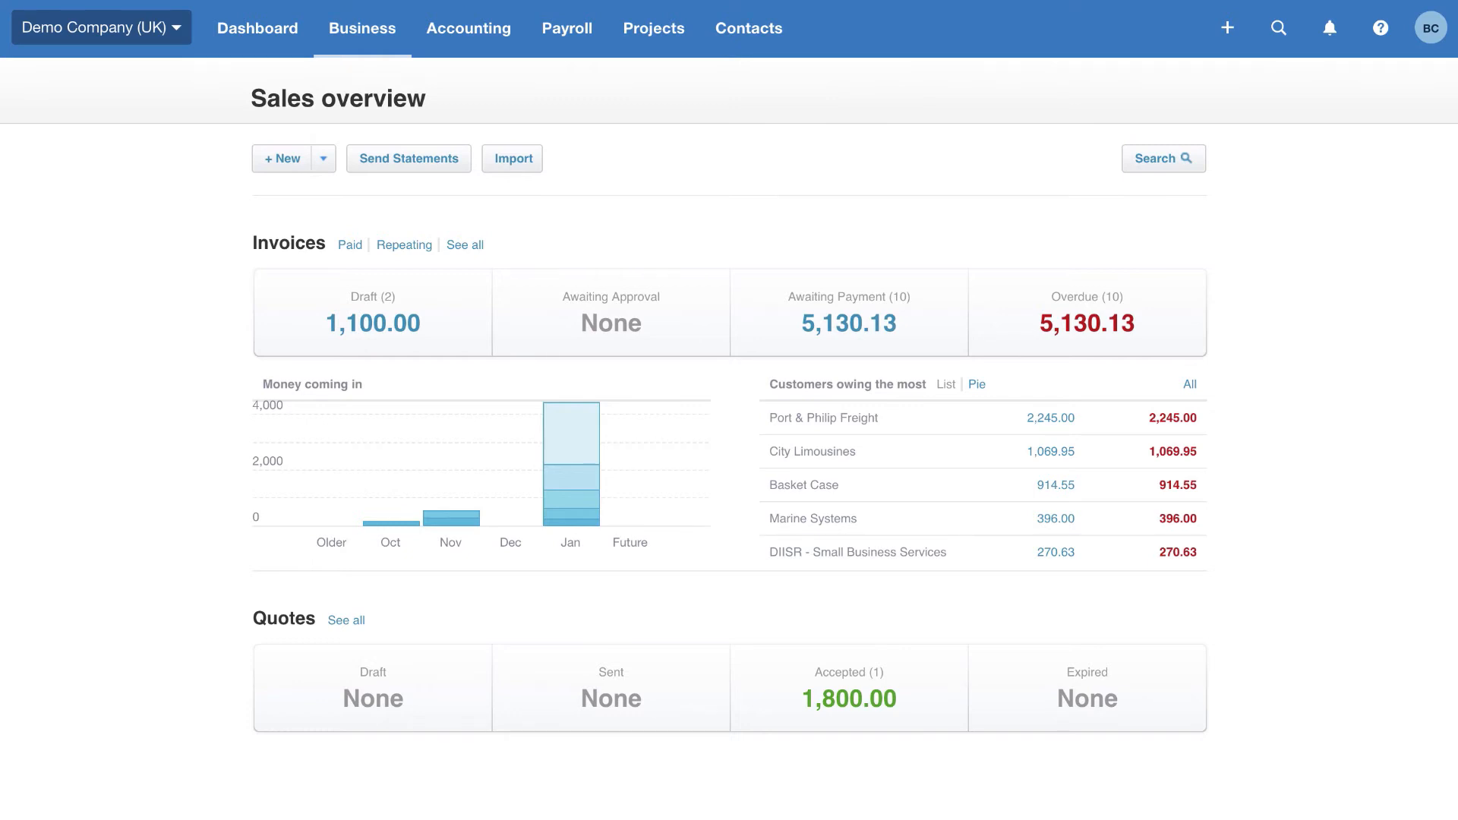
click(836, 714)
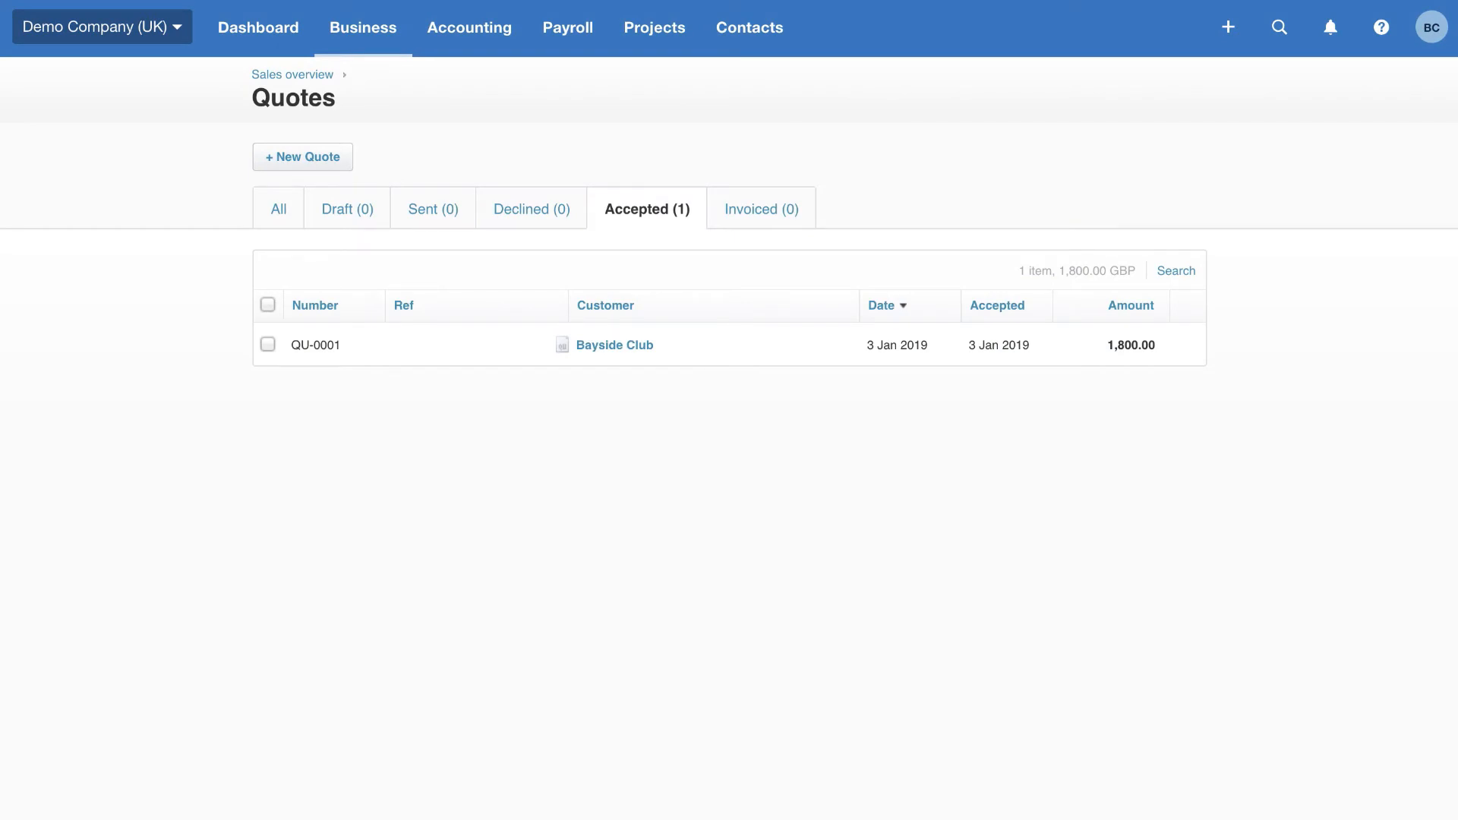
click(613, 349)
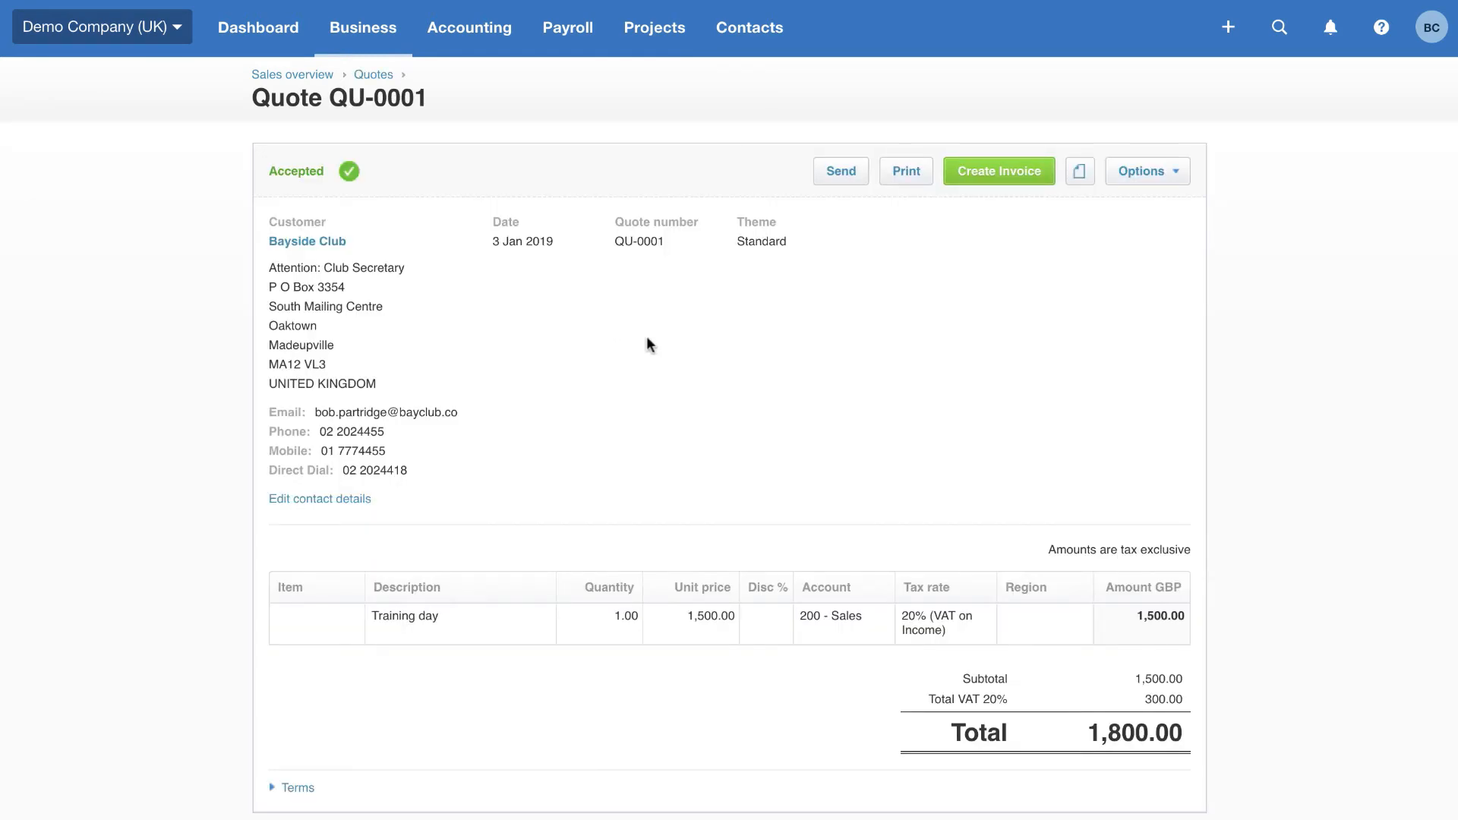
click(1023, 179)
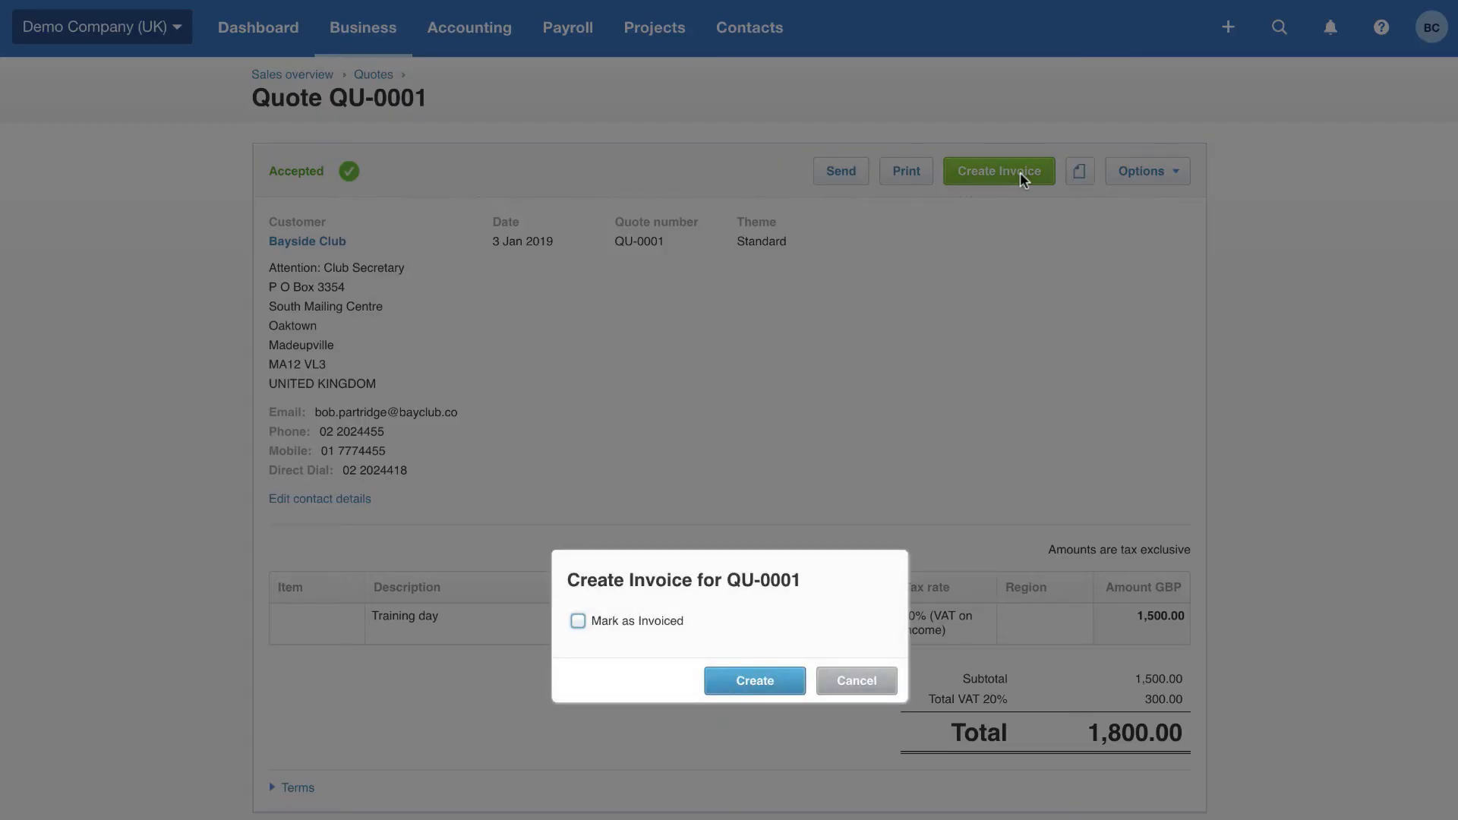
click(578, 622)
click(762, 683)
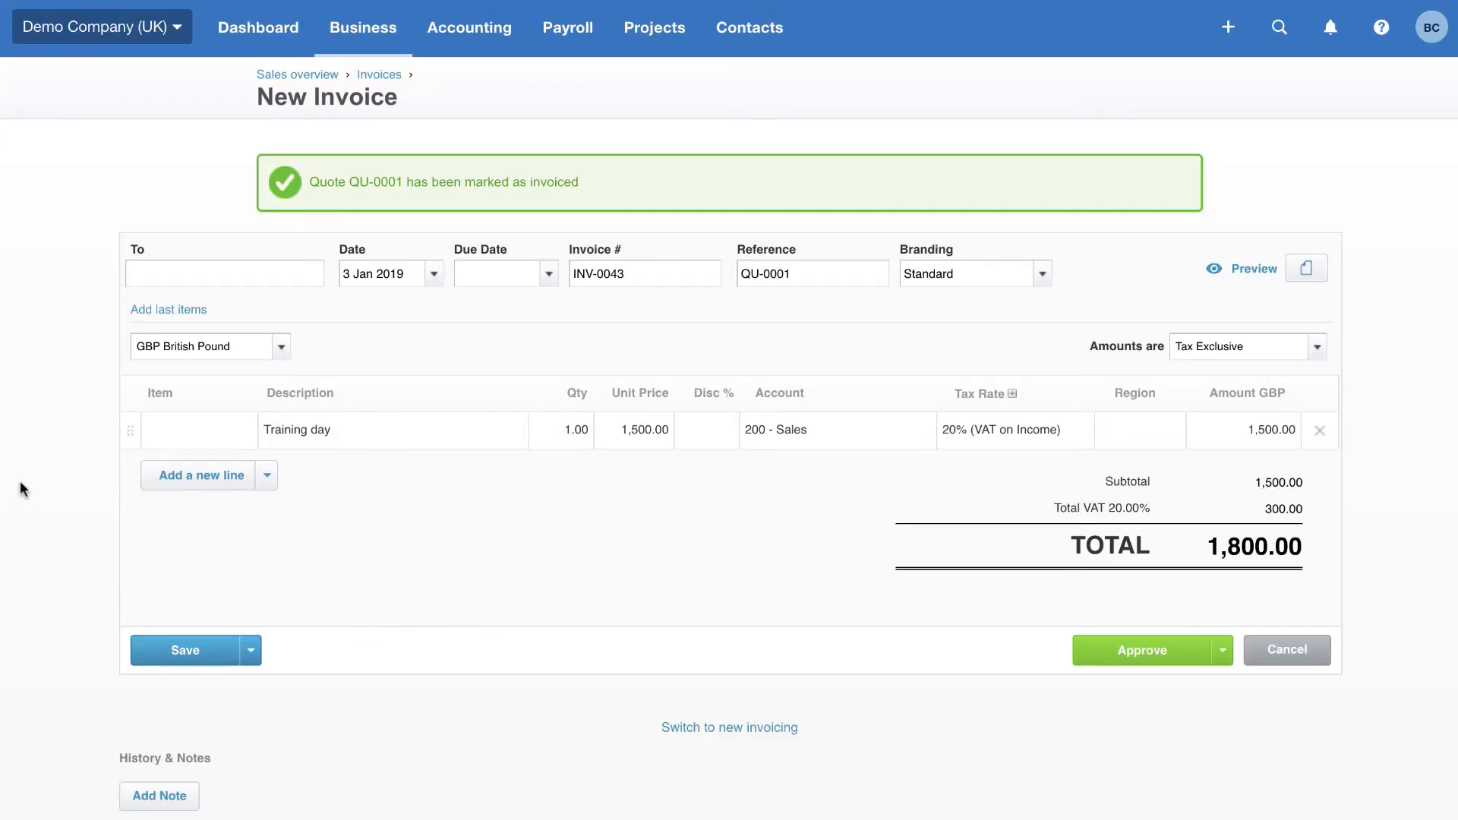
- Try +30 and +1w as the new invoice's relative due date, and set it to +1m
text(30)
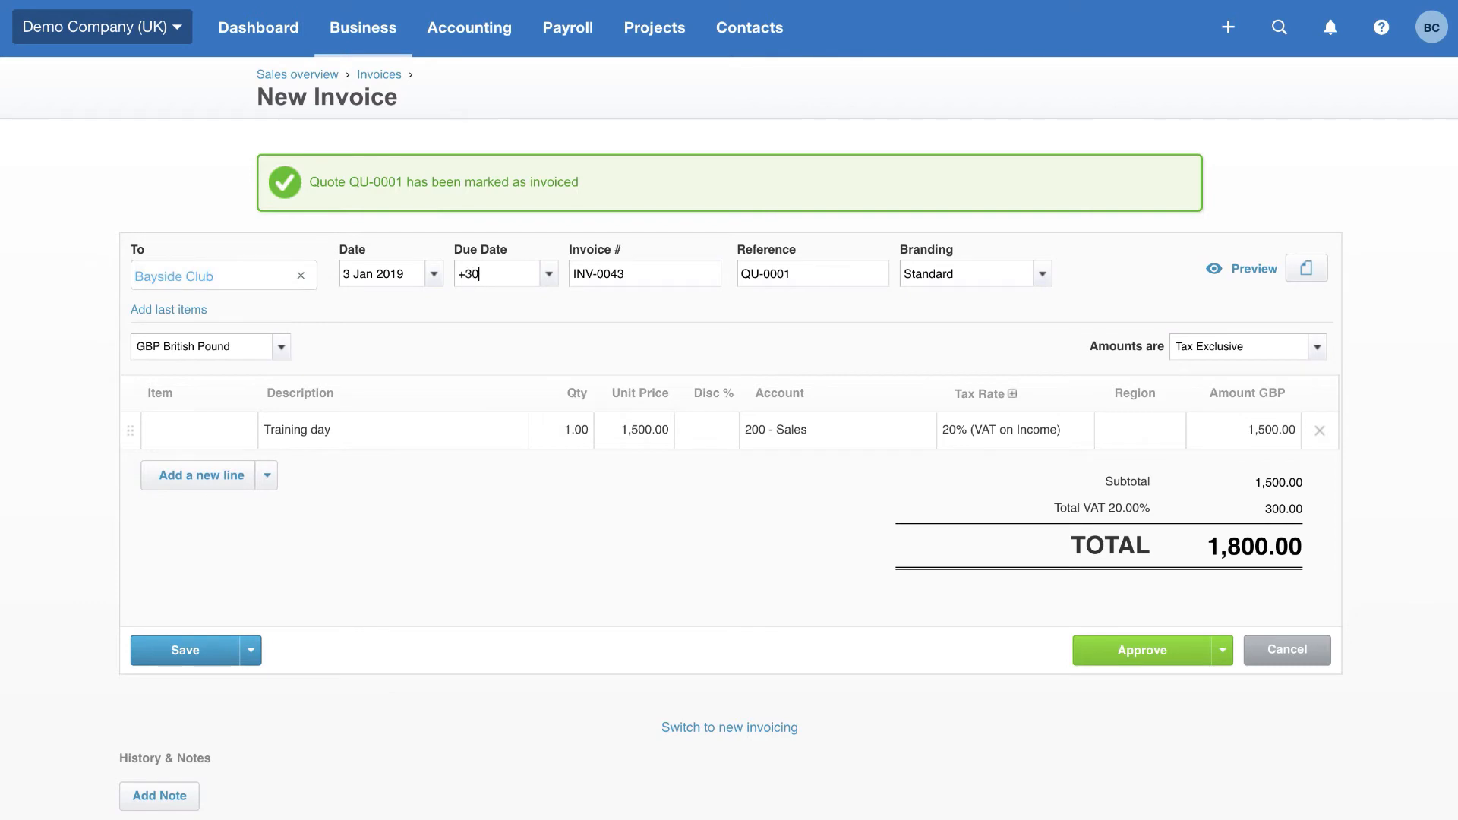
key(BackSpace)
key(BackSpace)
text(1w)
key(BackSpace)
key(BackSpace)
text(1m)
- Approve the invoice and email it to the customer with the default message, marked as sent
click(1134, 649)
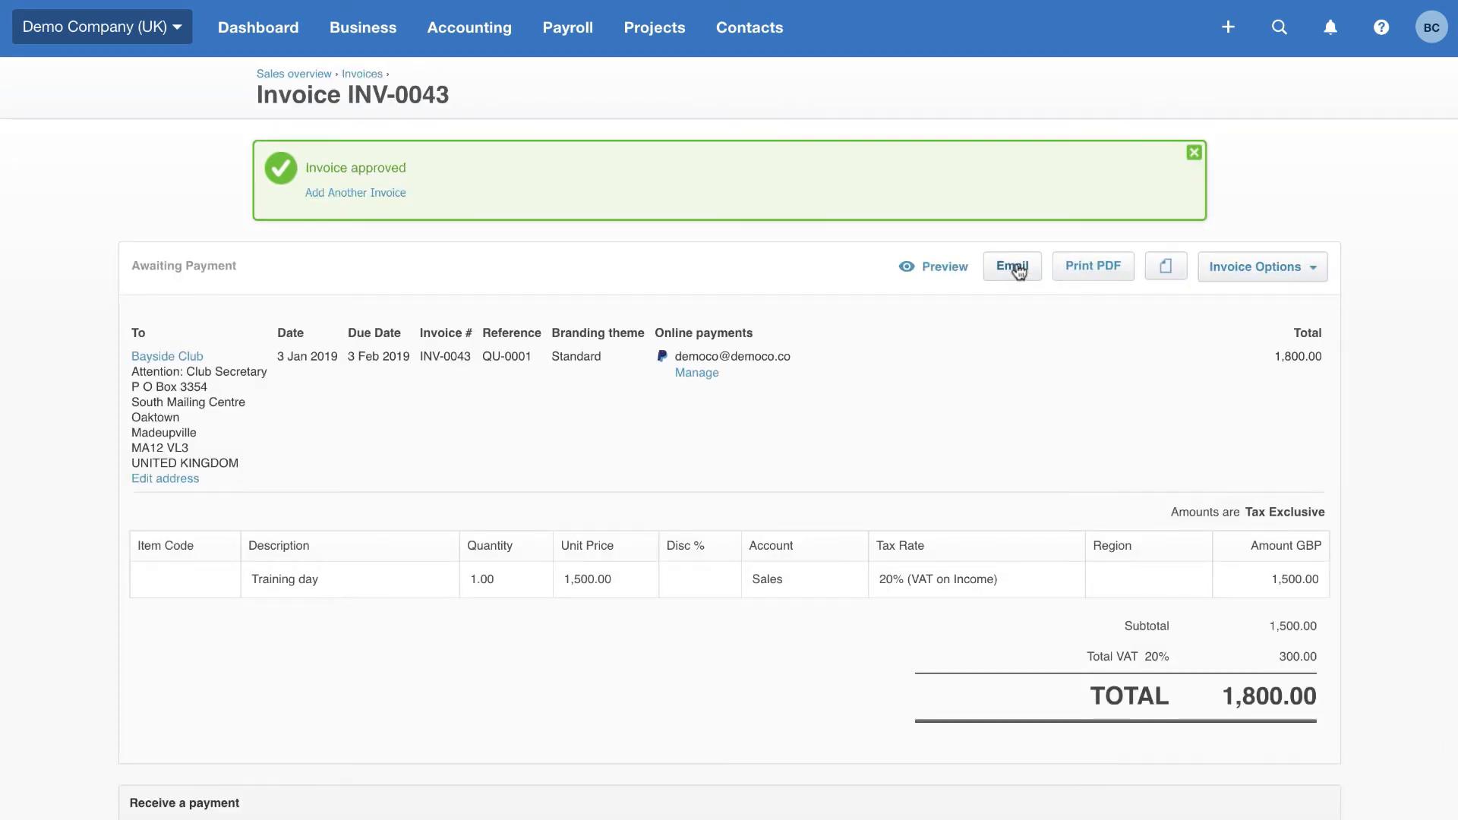
click(1014, 267)
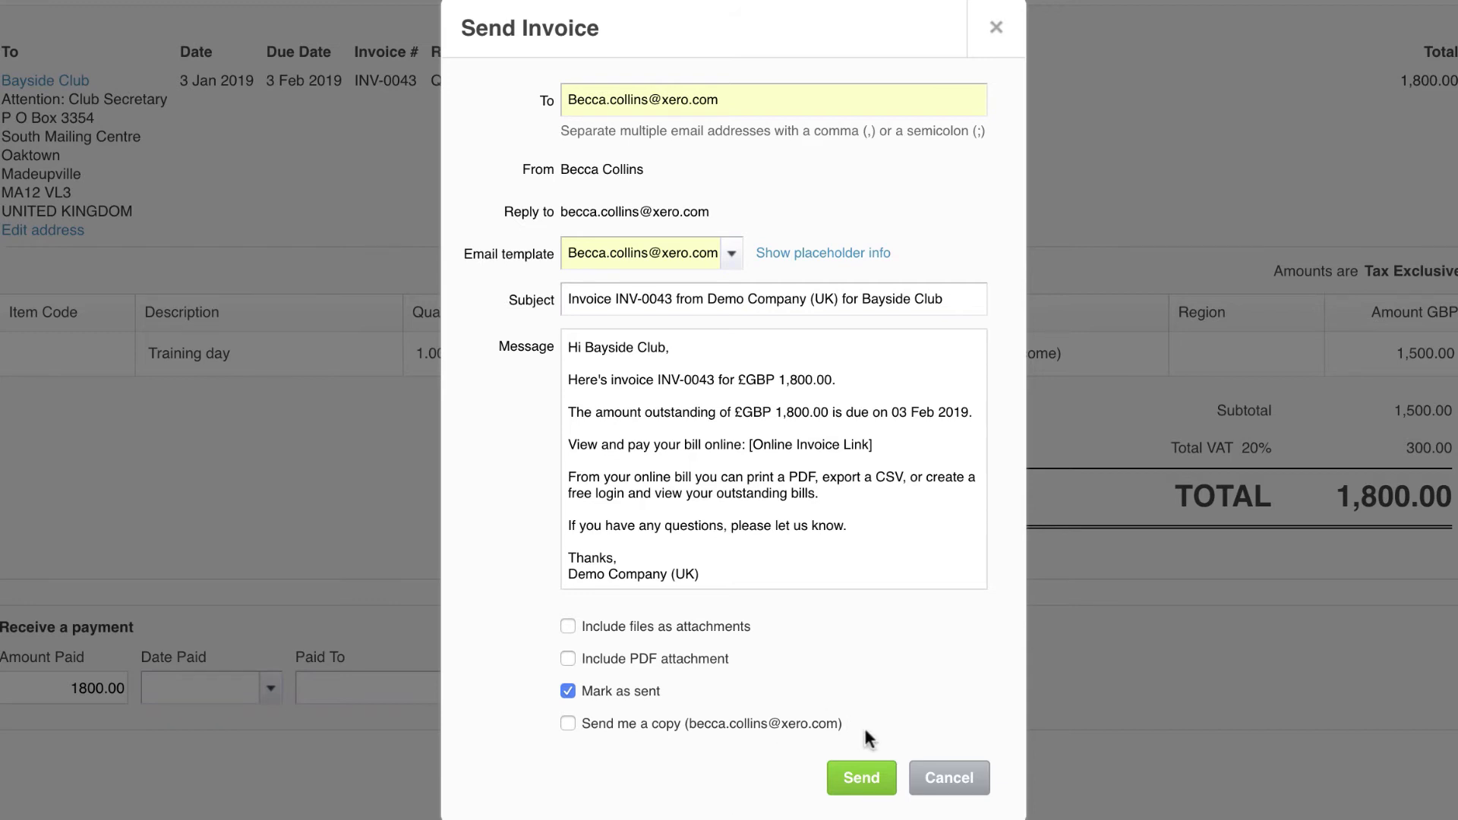
click(866, 777)
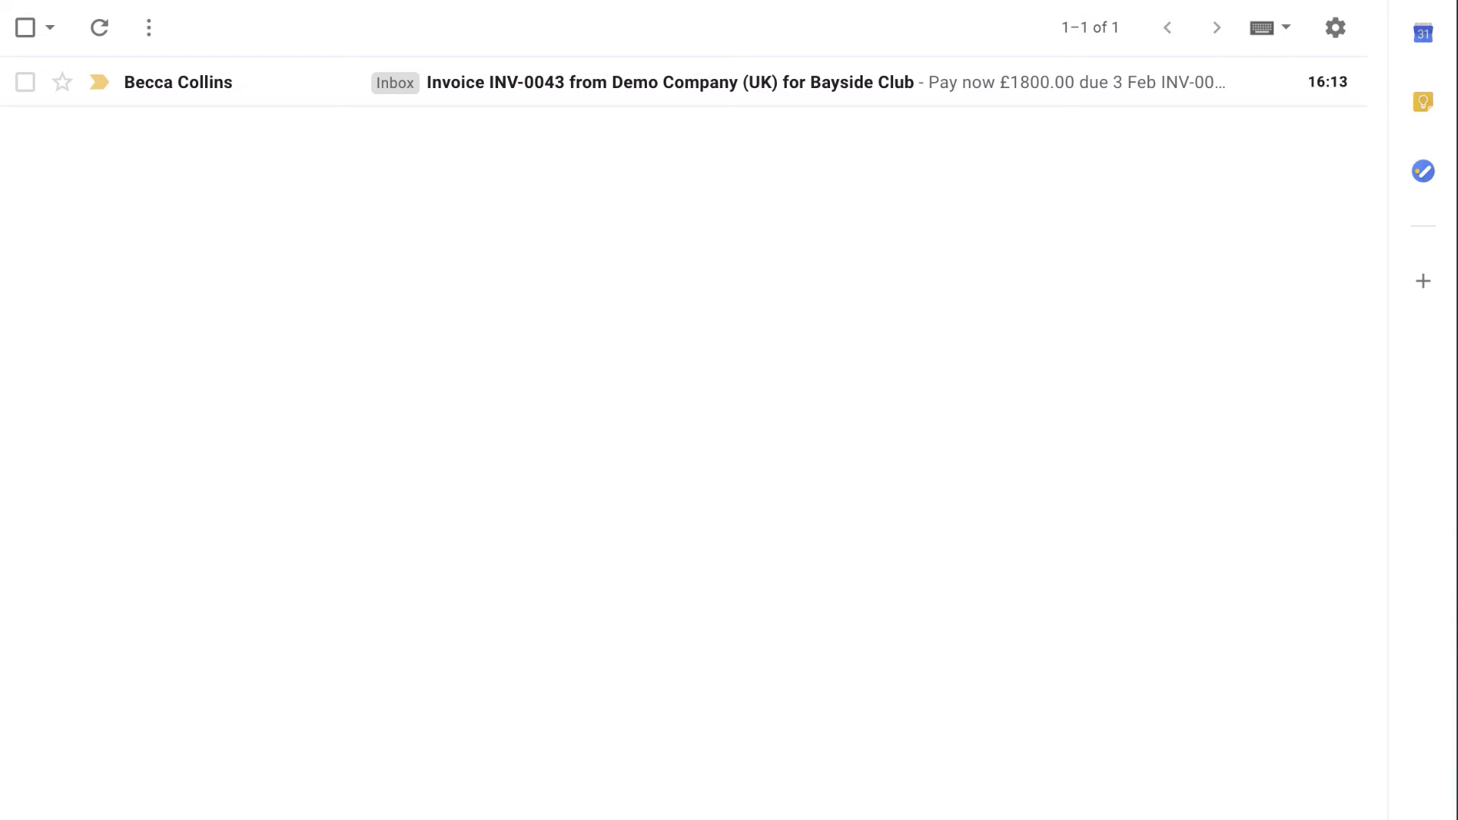
- Switch to the Gmail inbox, open the INV-0043 email, and view the online bill and its payment option
click(632, 101)
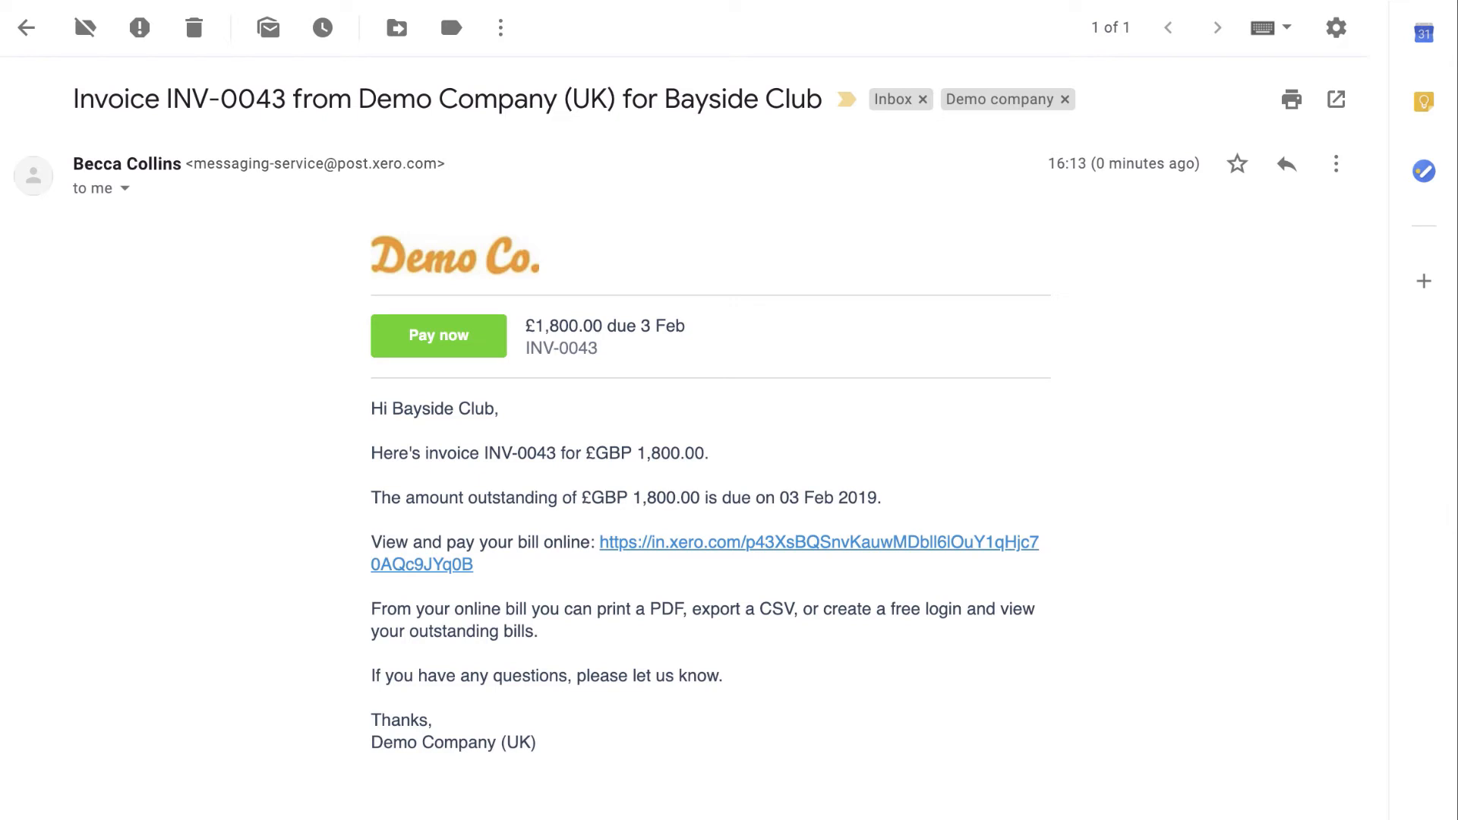
click(731, 549)
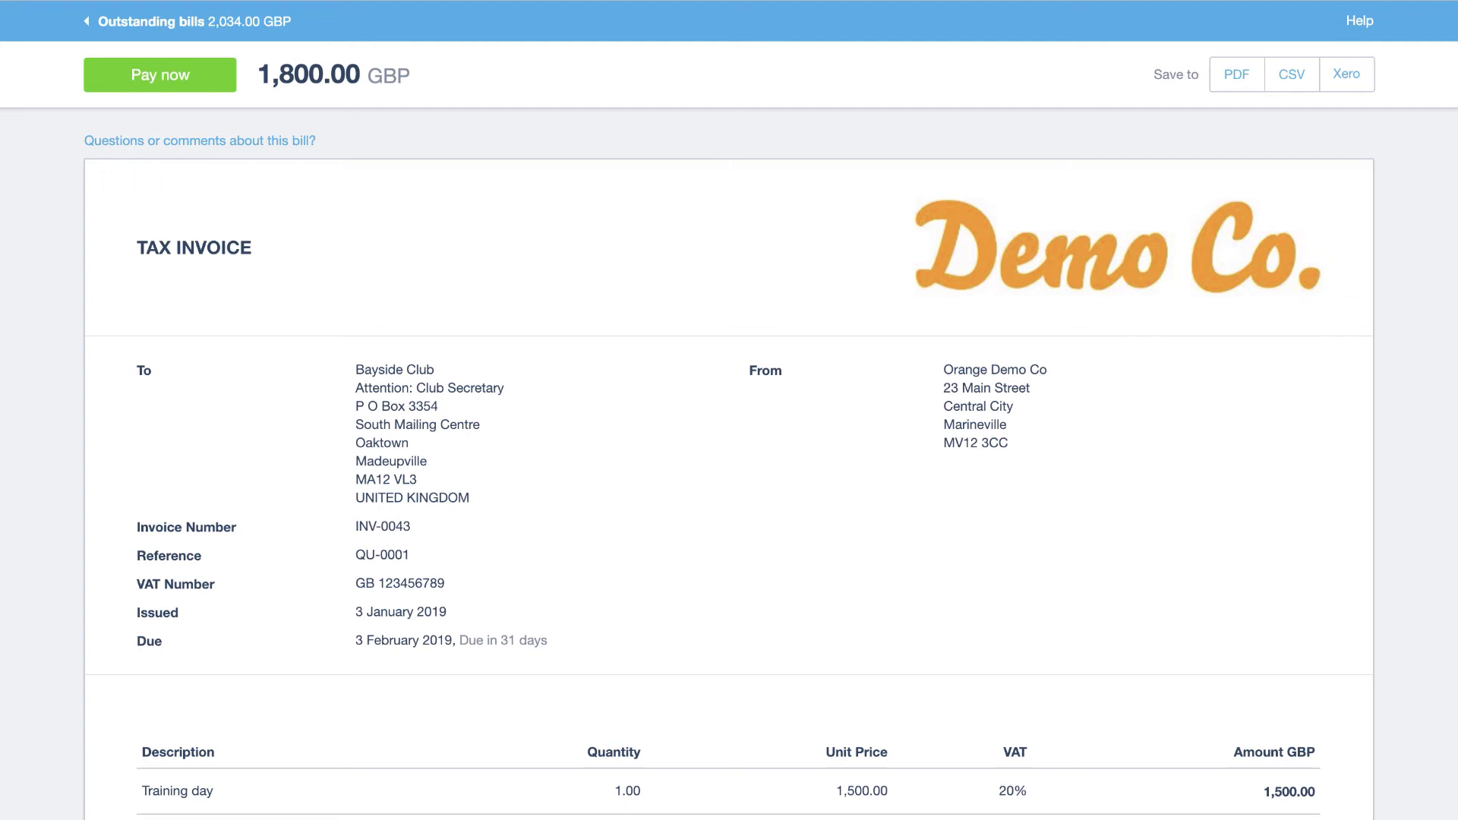
click(203, 85)
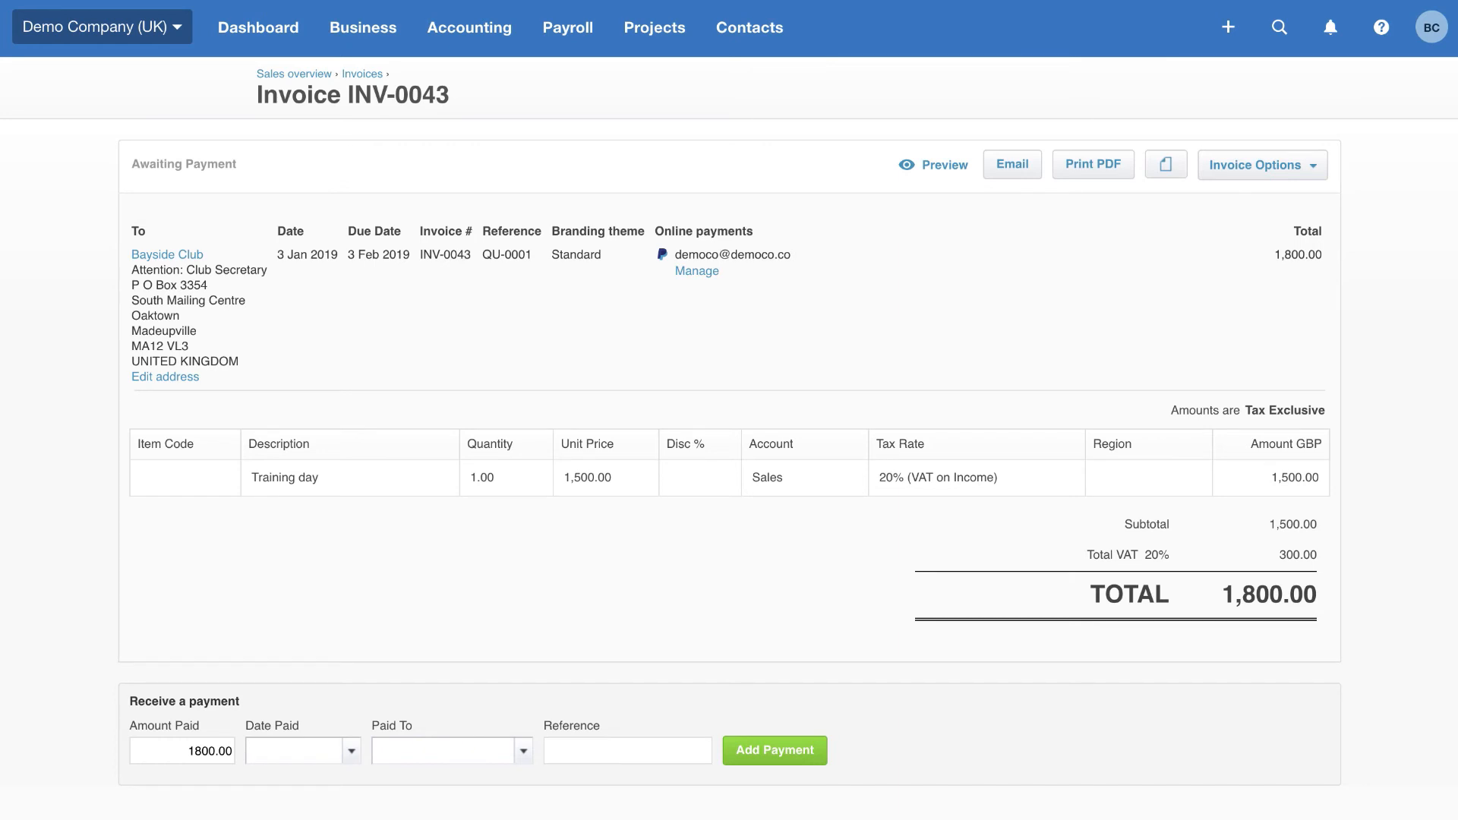
- Return to Xero and view the list of all contacts
click(756, 34)
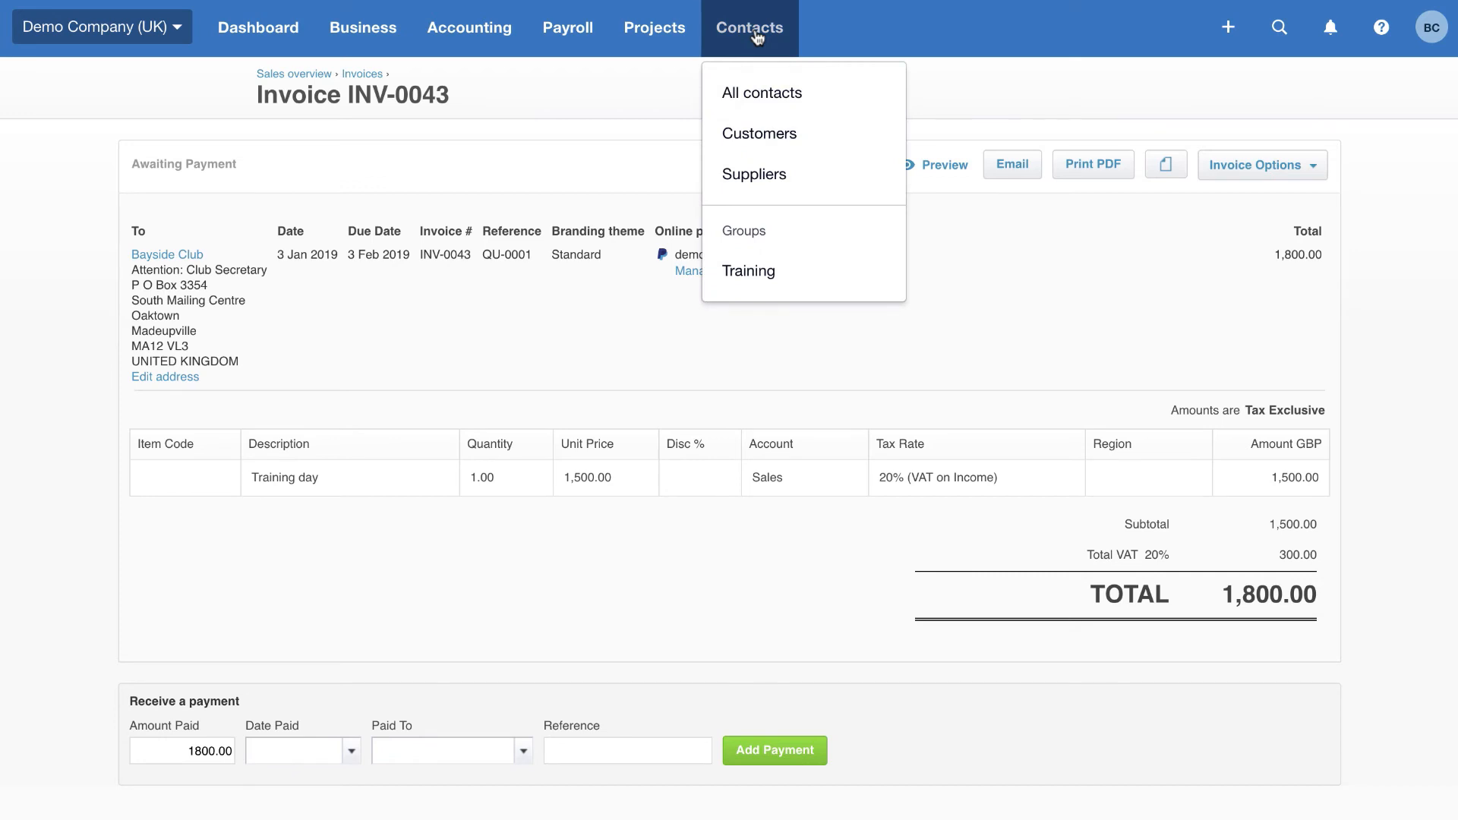
click(749, 99)
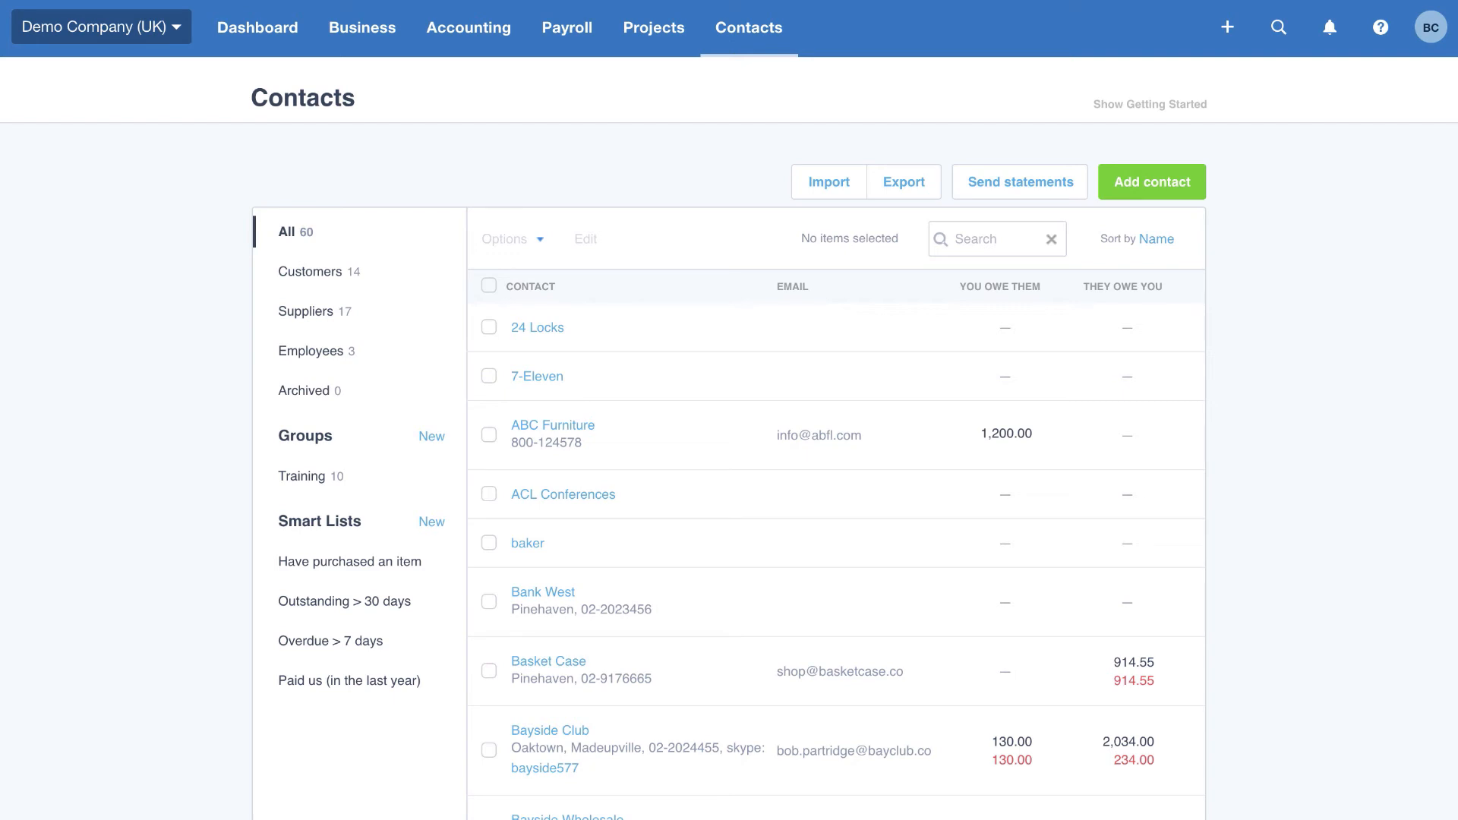
- Open the version of the Profit and Loss report marked New from the financial reports
click(458, 46)
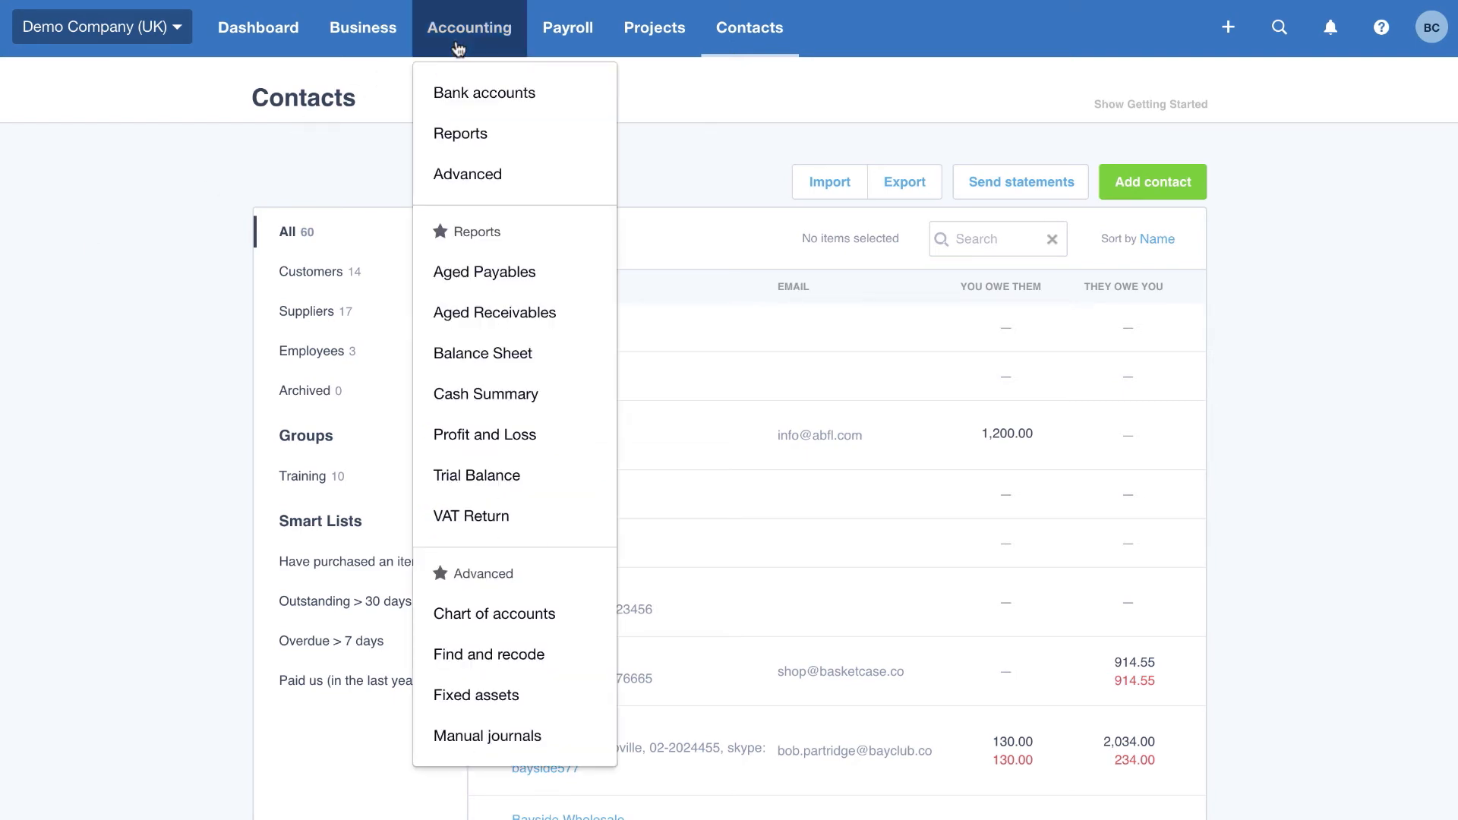
click(478, 138)
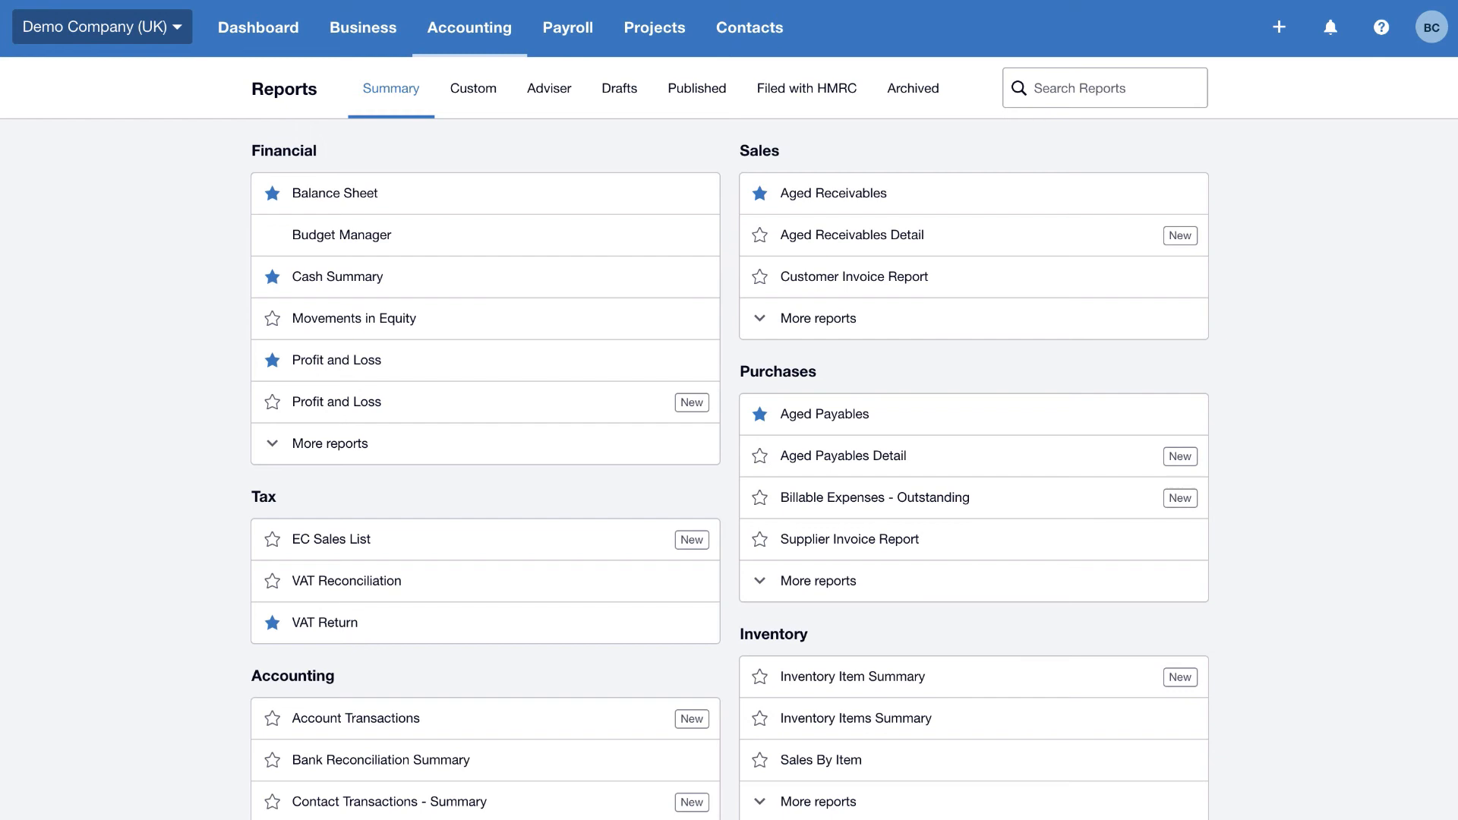
click(463, 417)
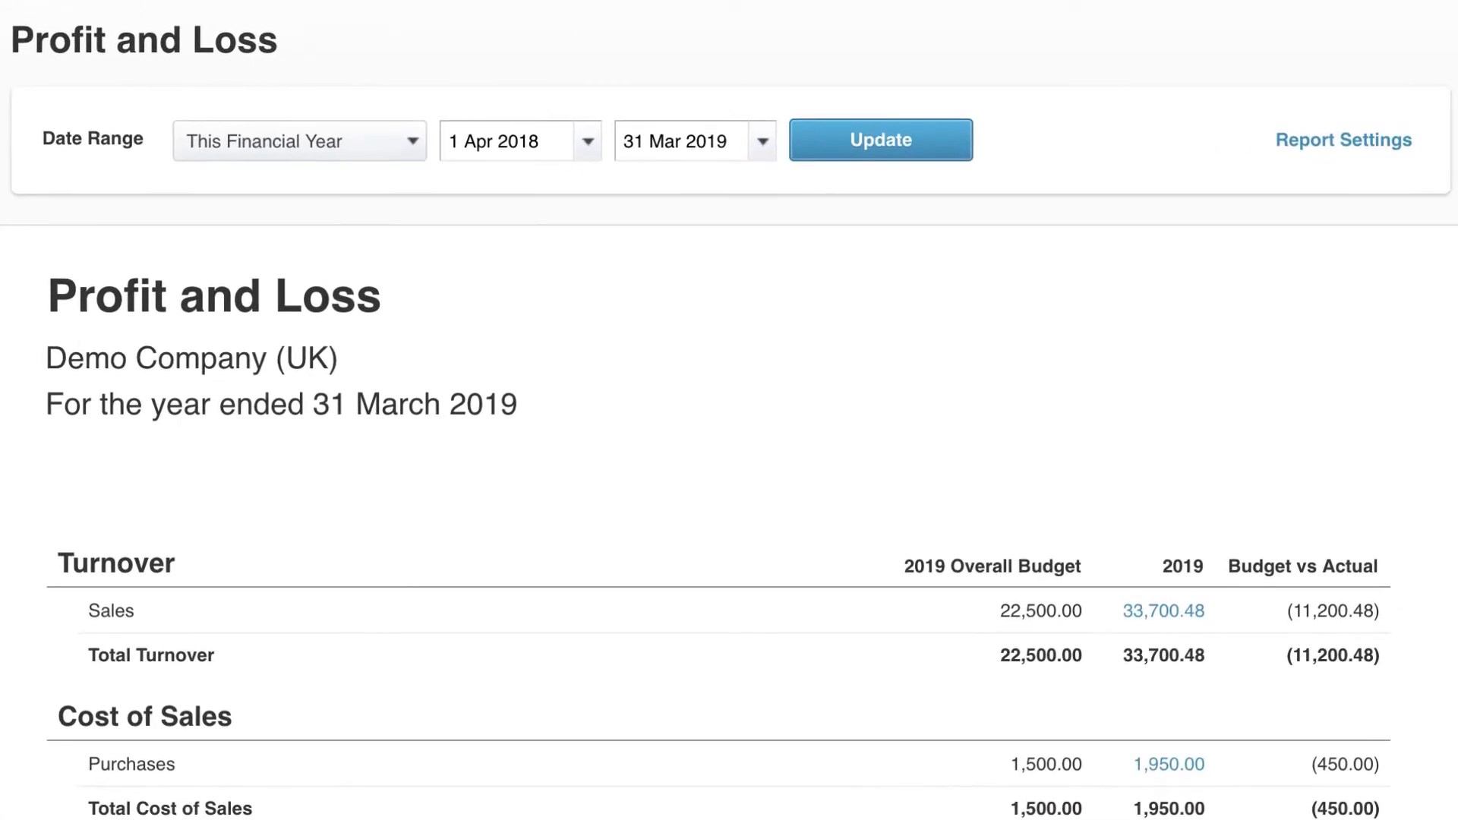
- In the Profit and Loss report settings, set the date range to Custom and check the Region filter's options
click(1371, 143)
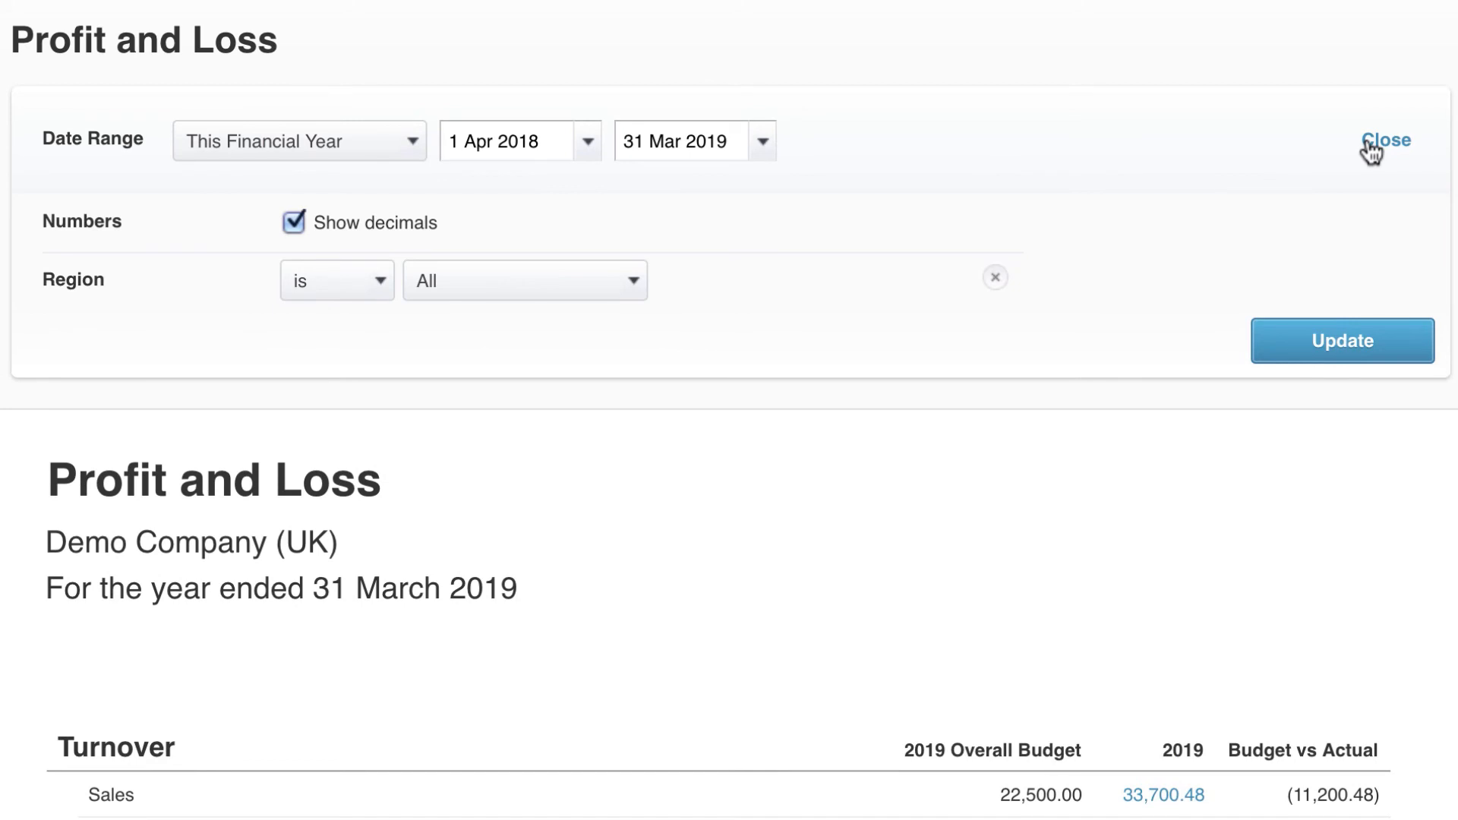
click(414, 150)
scroll(388, 513, down, 2)
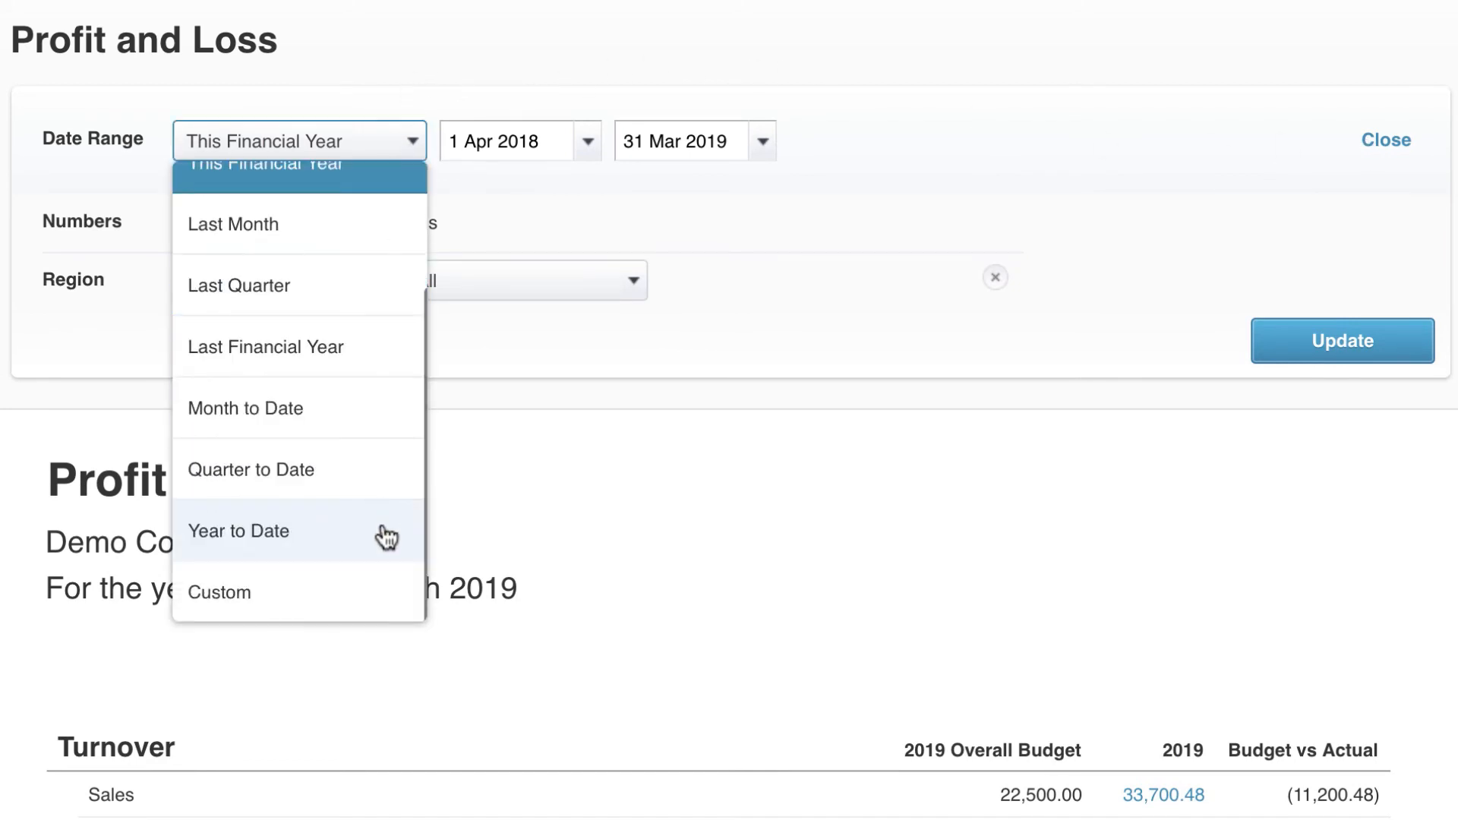
click(353, 596)
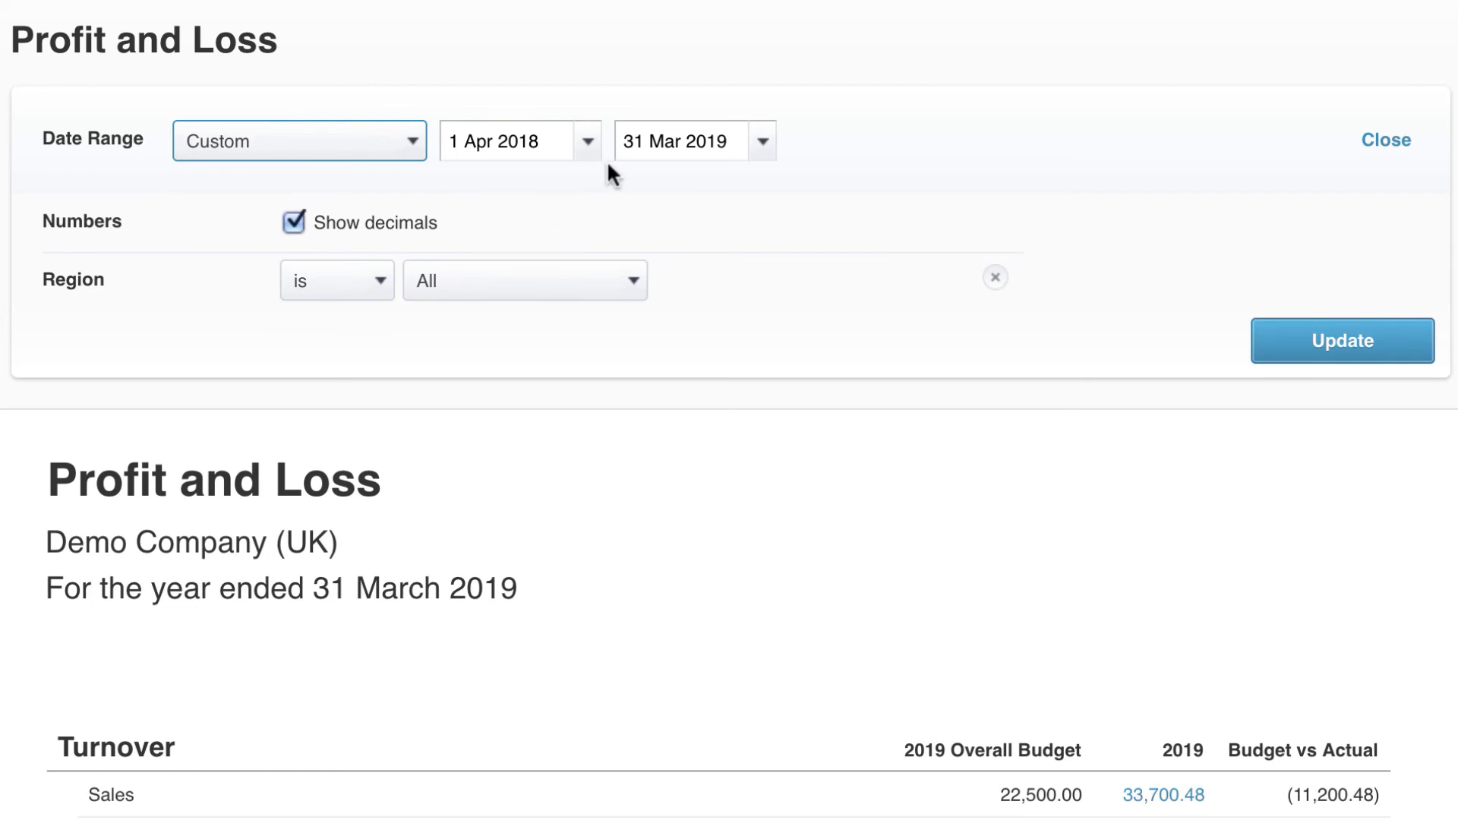
click(633, 282)
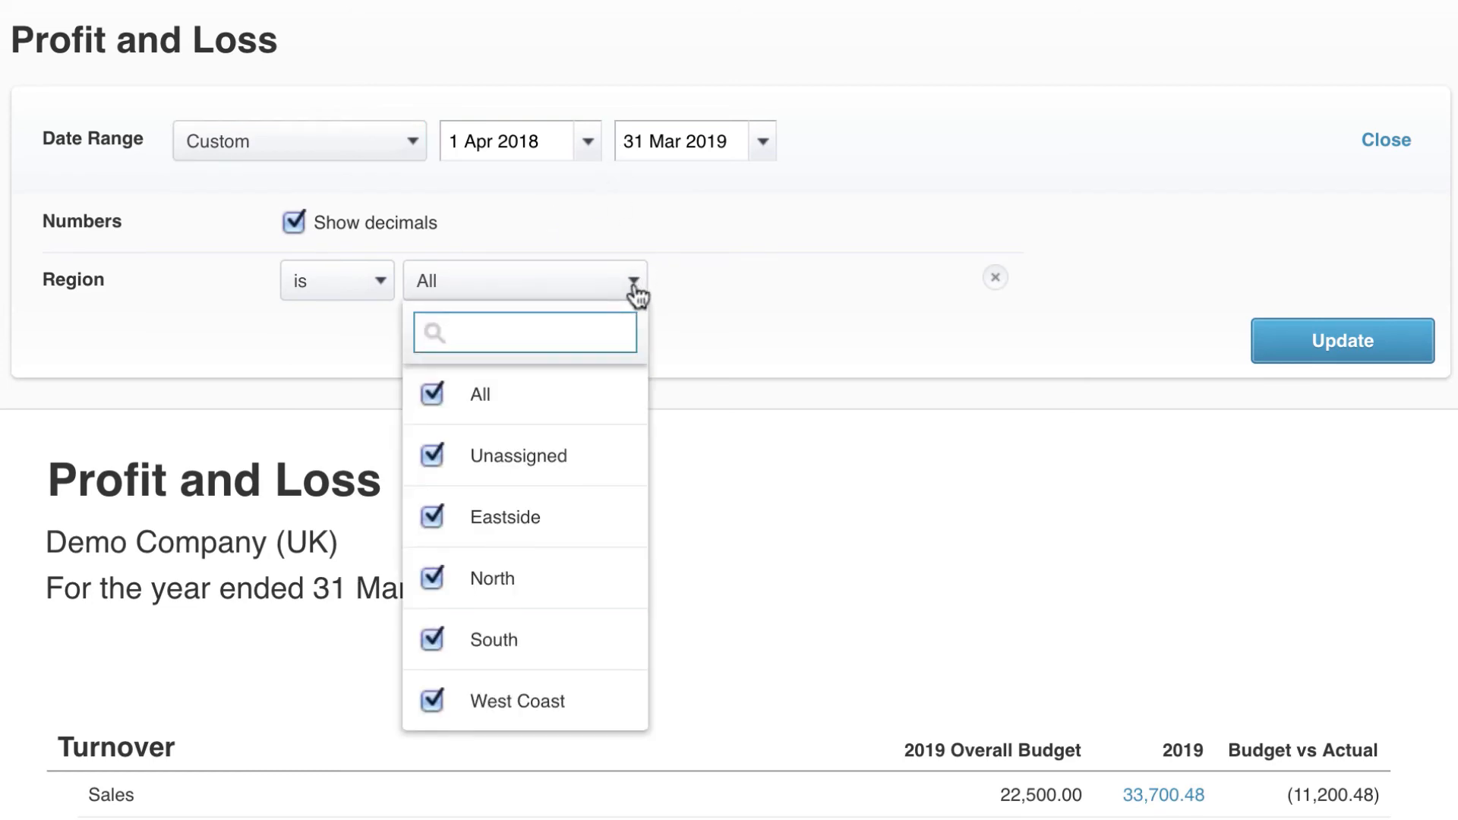
click(637, 293)
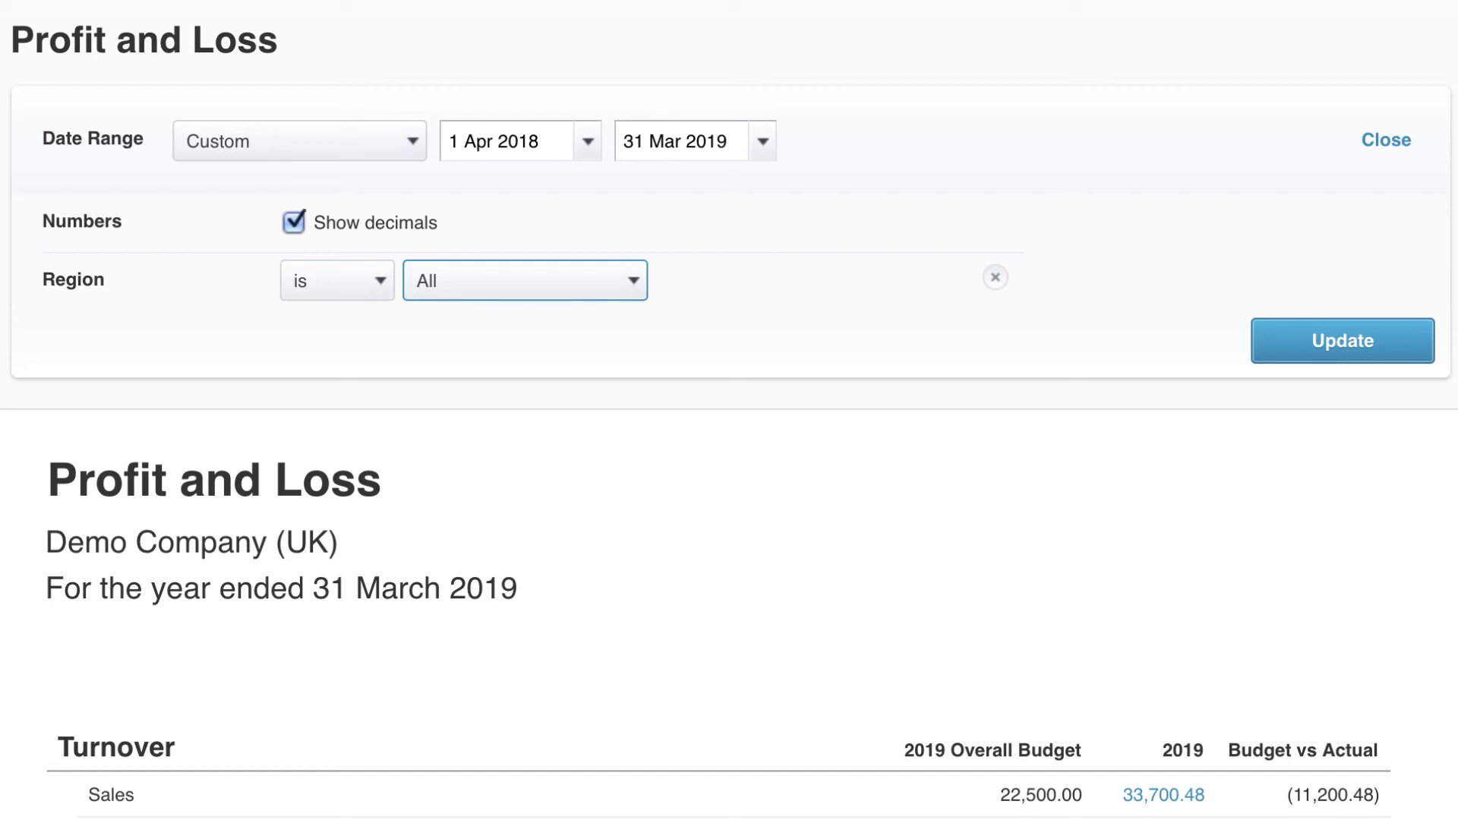
- Examine the Profit and Loss report down to Profit after Taxation and check its save options, including Custom
scroll(729, 410, down, 15)
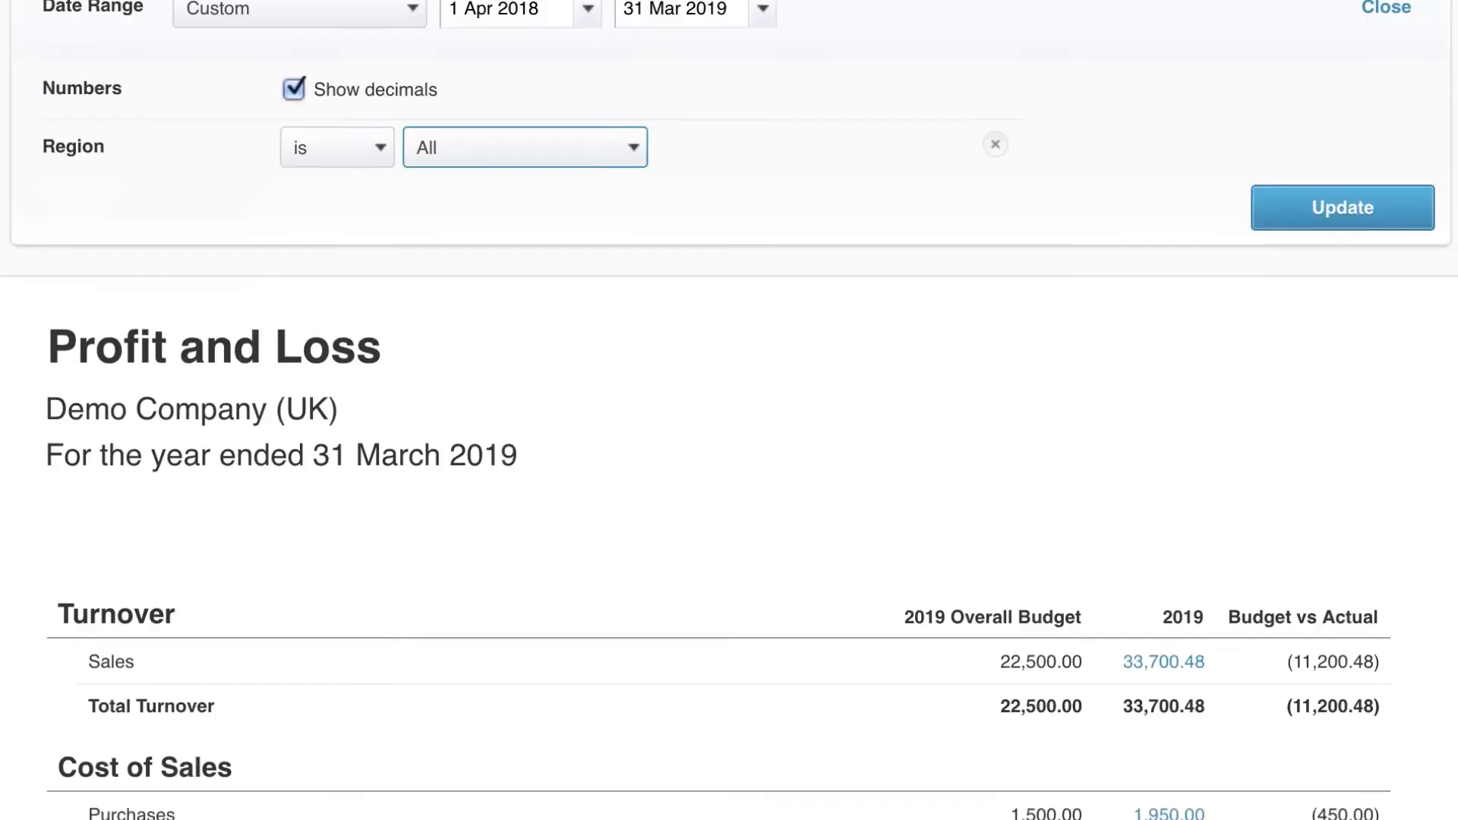
scroll(729, 410, down, 1)
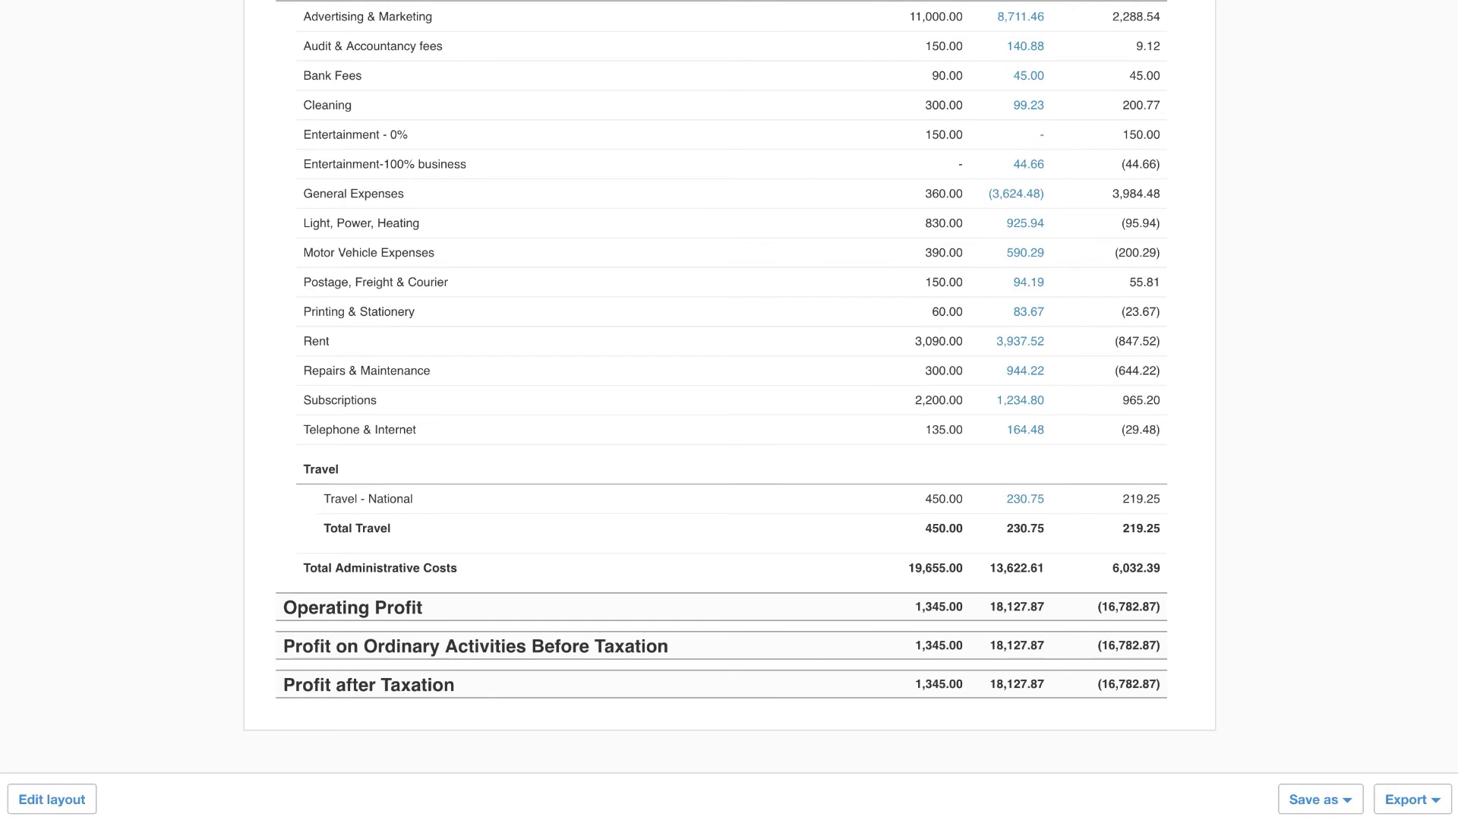
click(1352, 800)
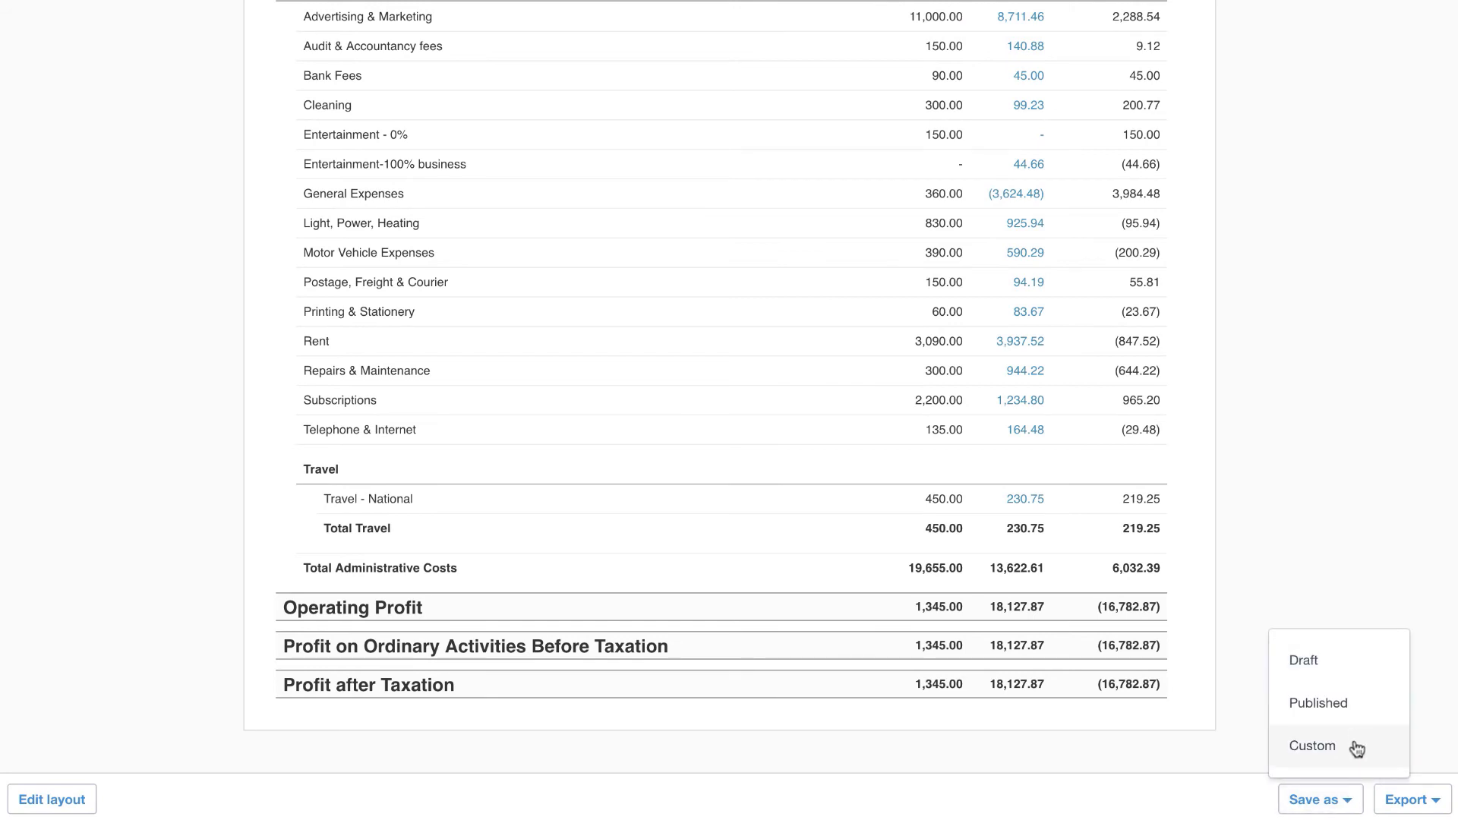
click(1356, 749)
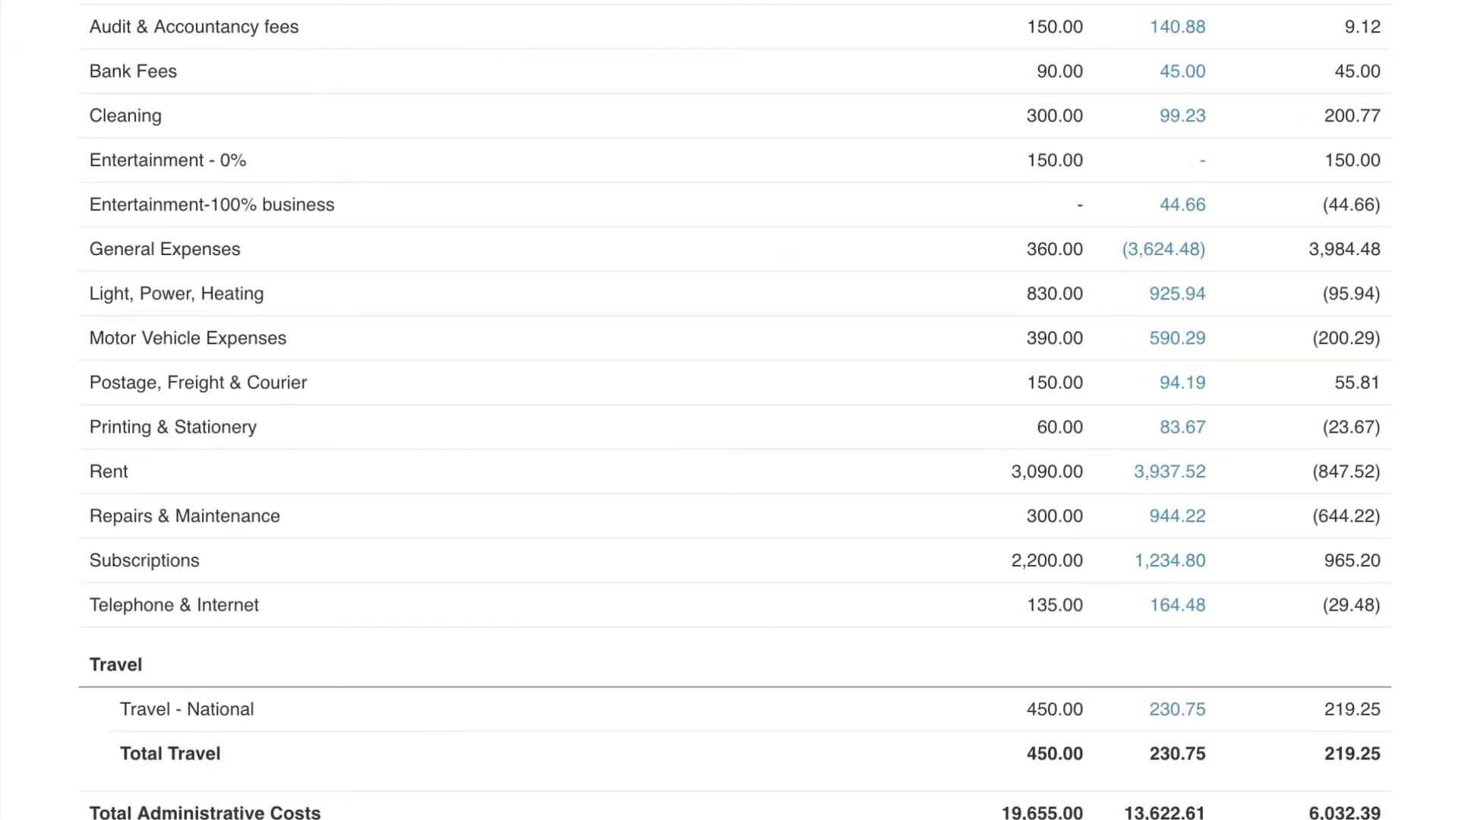
- Drill down from the 2019 Repairs & Maintenance figure to the Central Copiers photocopier repair bill and view its related files
click(1183, 523)
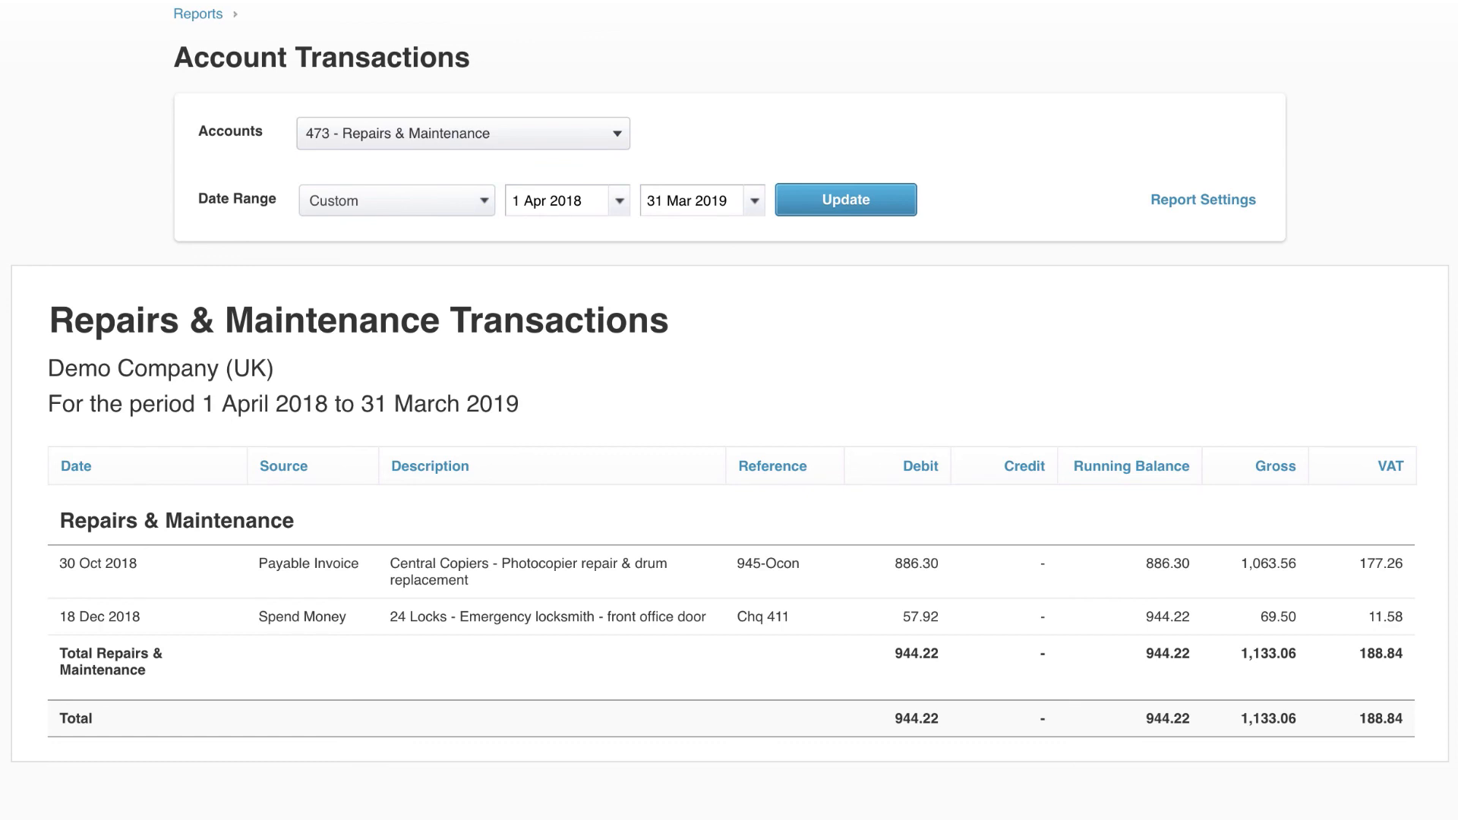
click(552, 575)
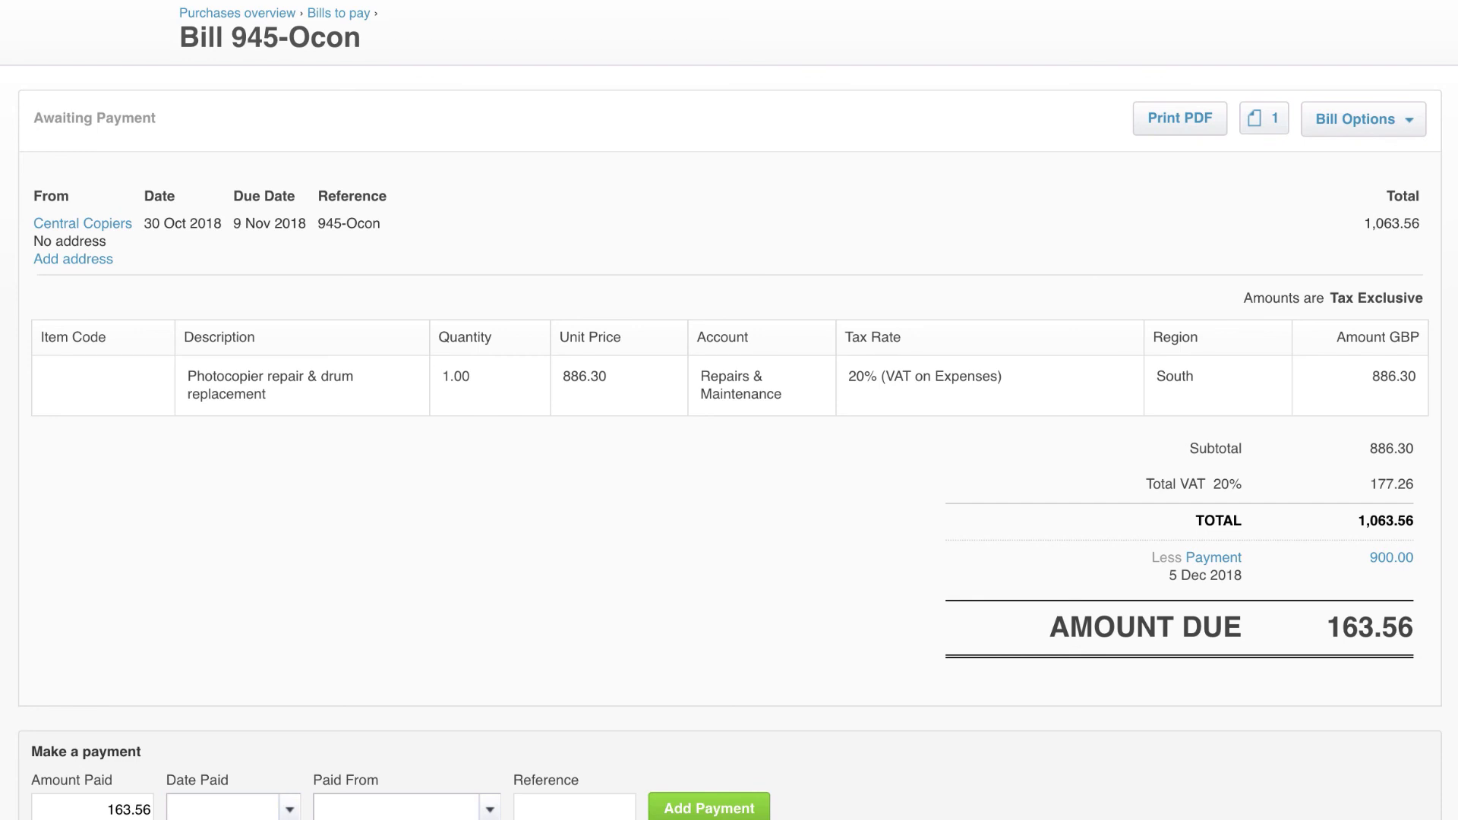
click(1261, 131)
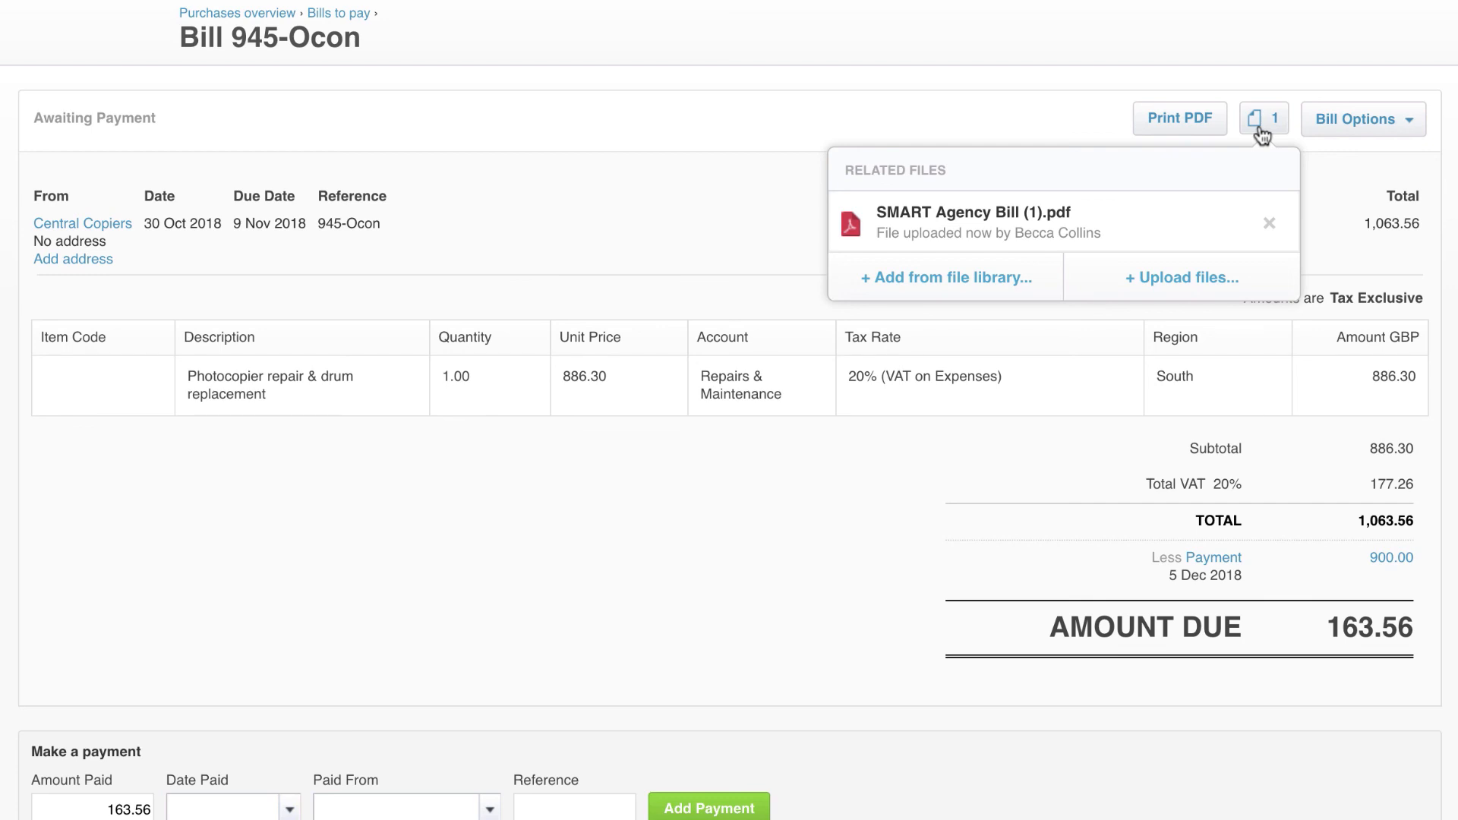
click(1282, 120)
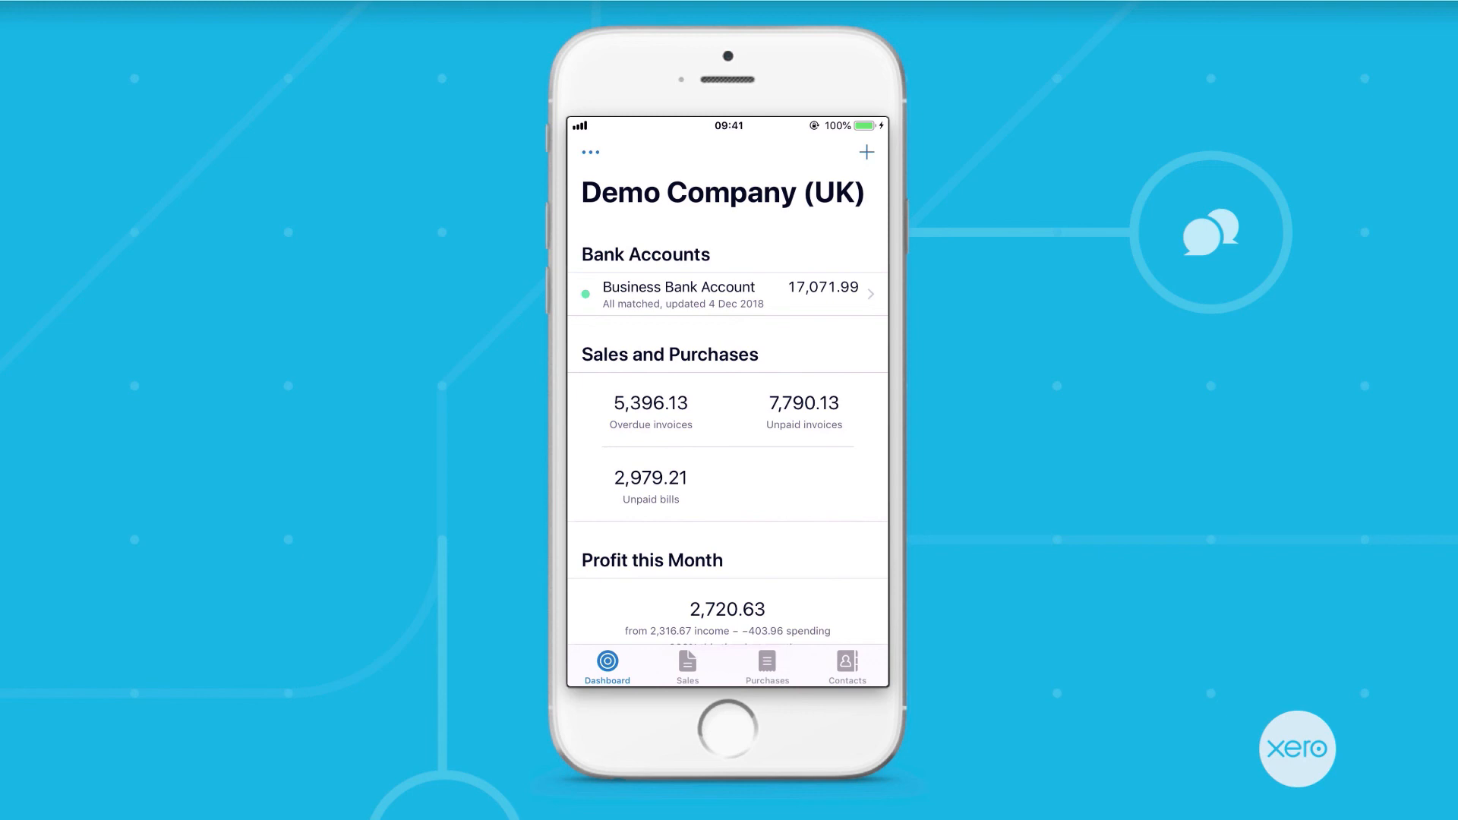
- Switch to the Xero mobile app, view the overdue sales invoices, and go to Purchases
click(687, 667)
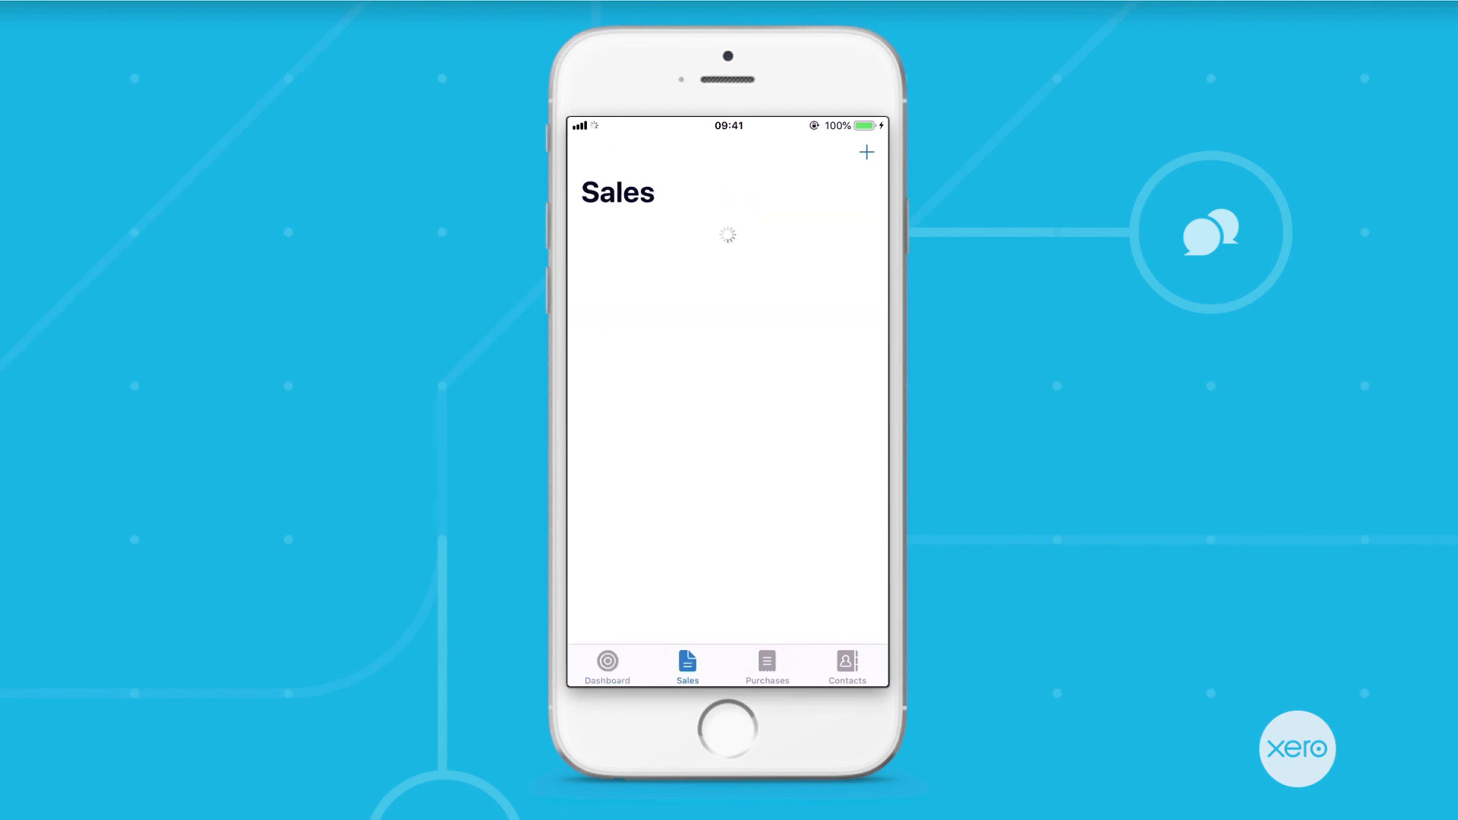
click(728, 382)
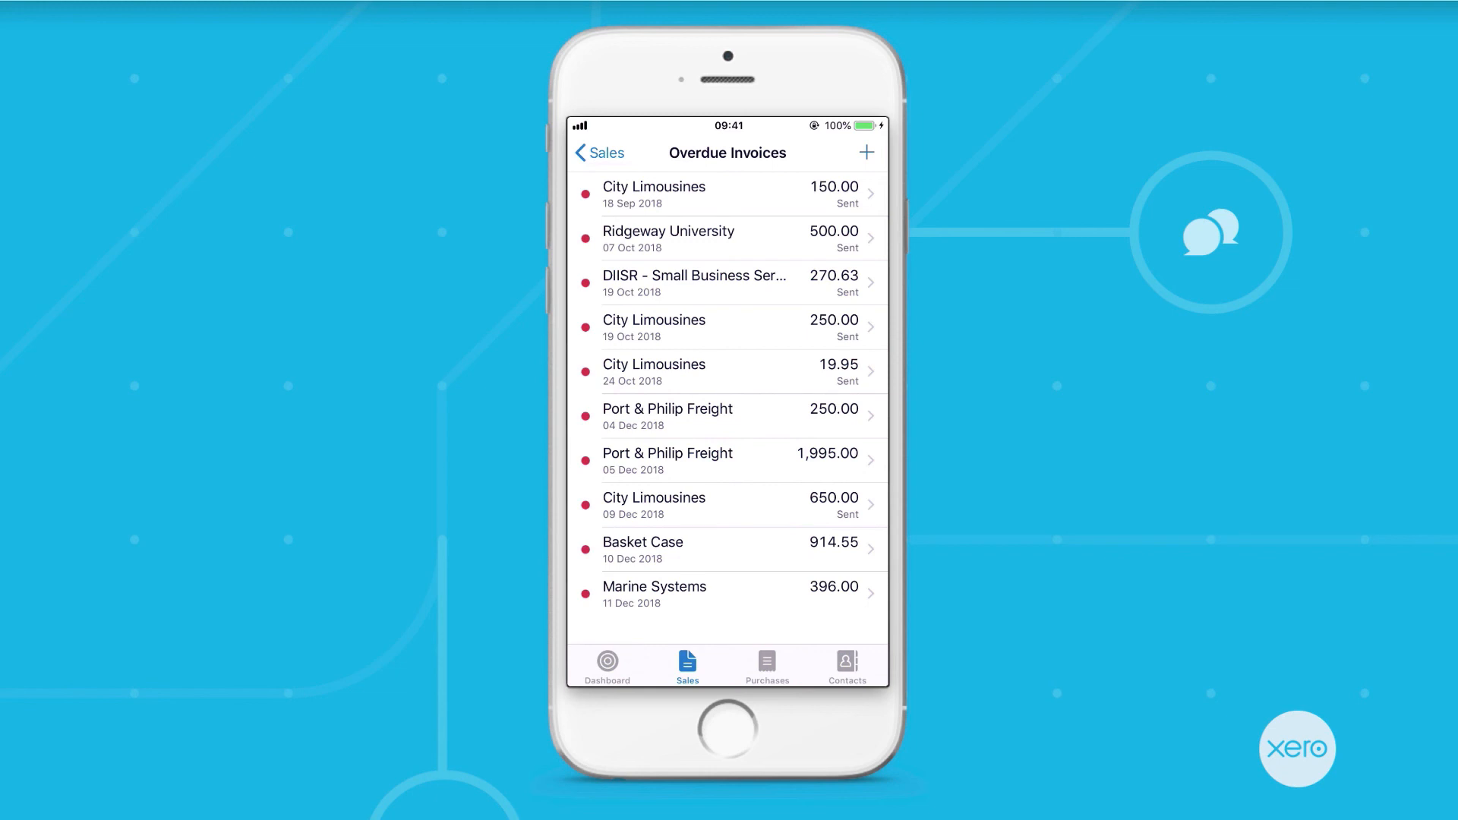
click(767, 667)
click(867, 152)
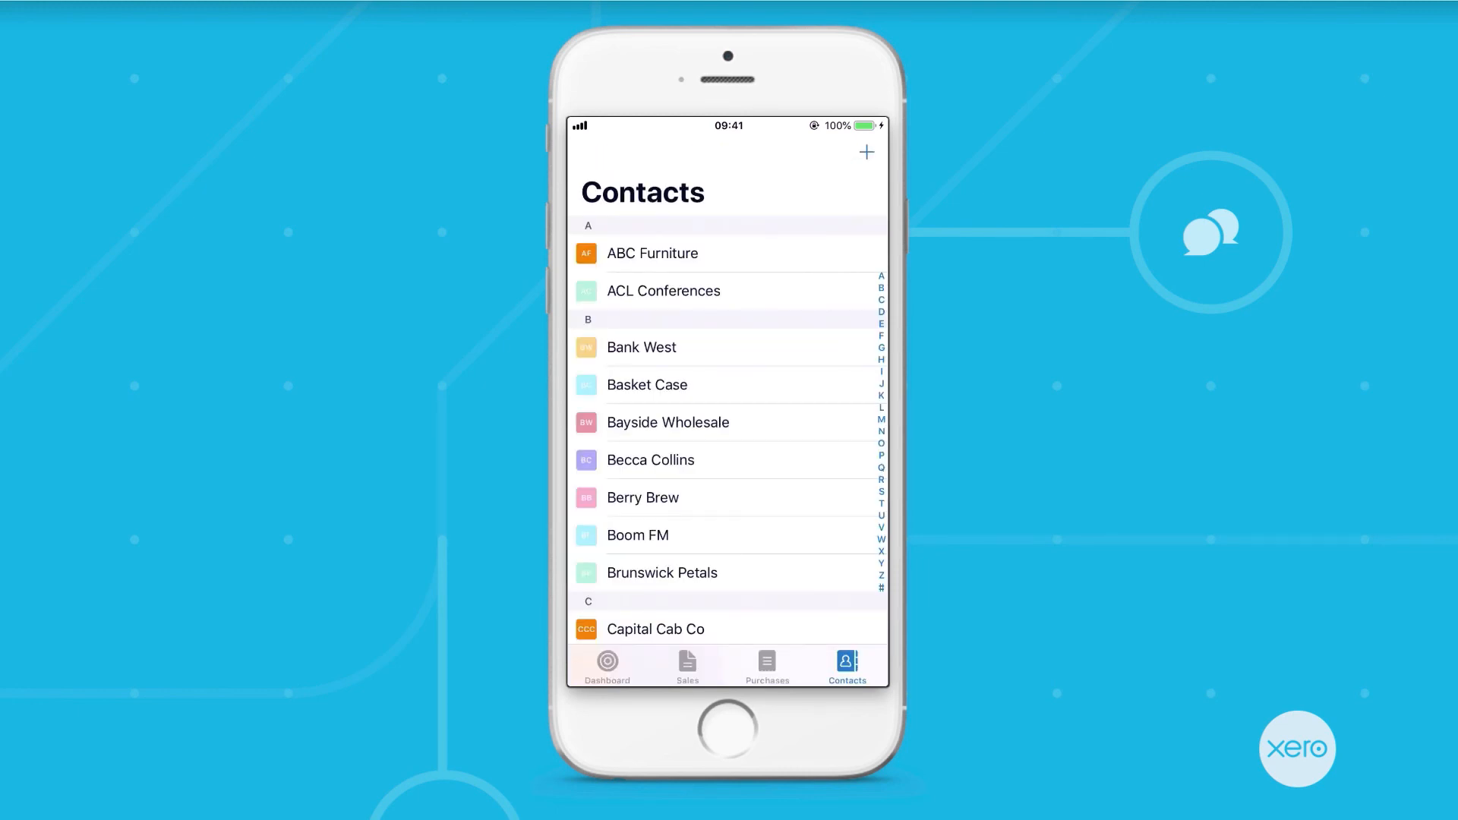
- View the Bayside Wholesale contact's details, and review the dashboard down to Total Cash In and Out
click(669, 422)
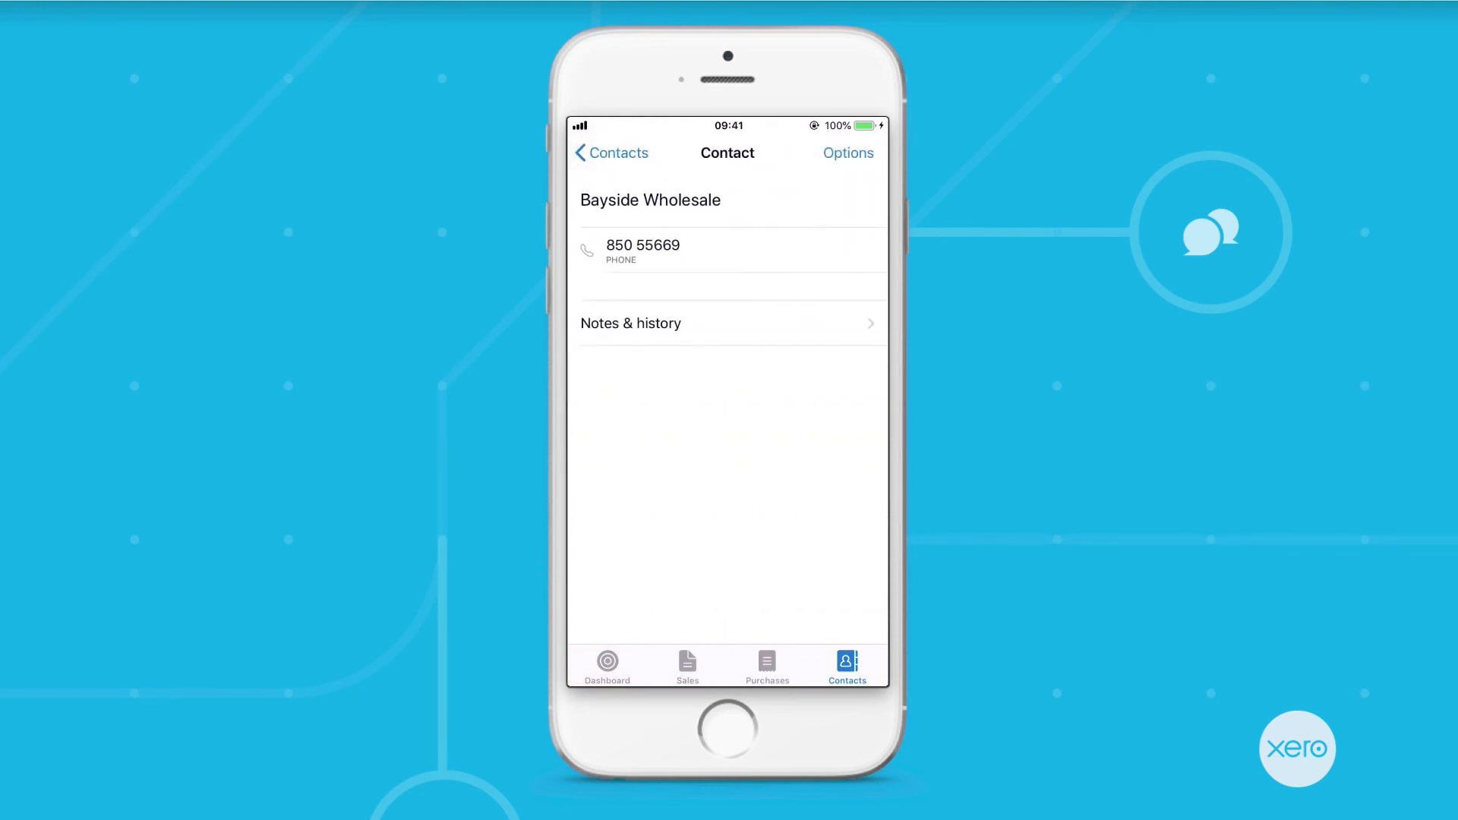
click(669, 251)
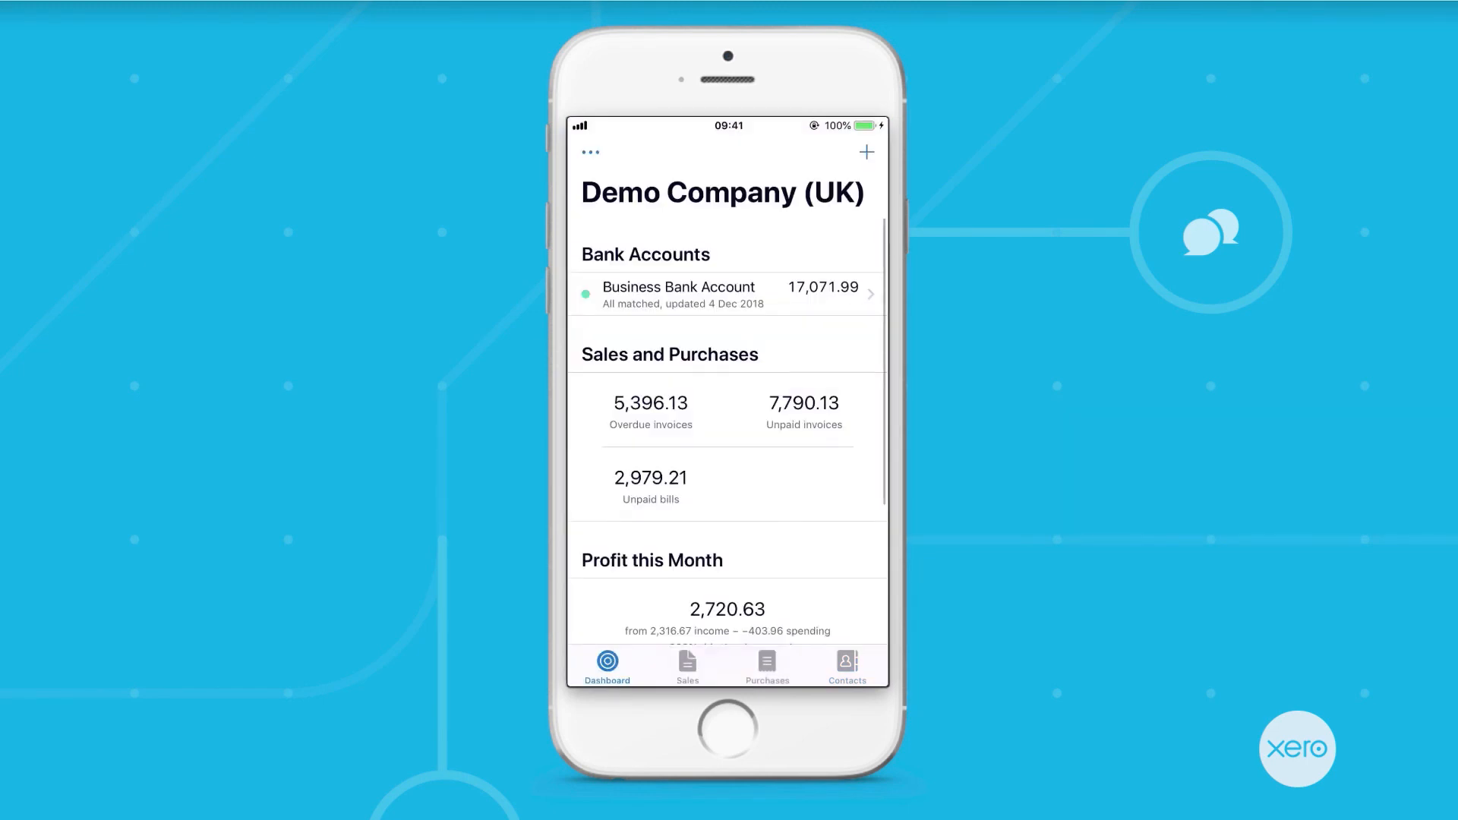
scroll(728, 410, down, 5)
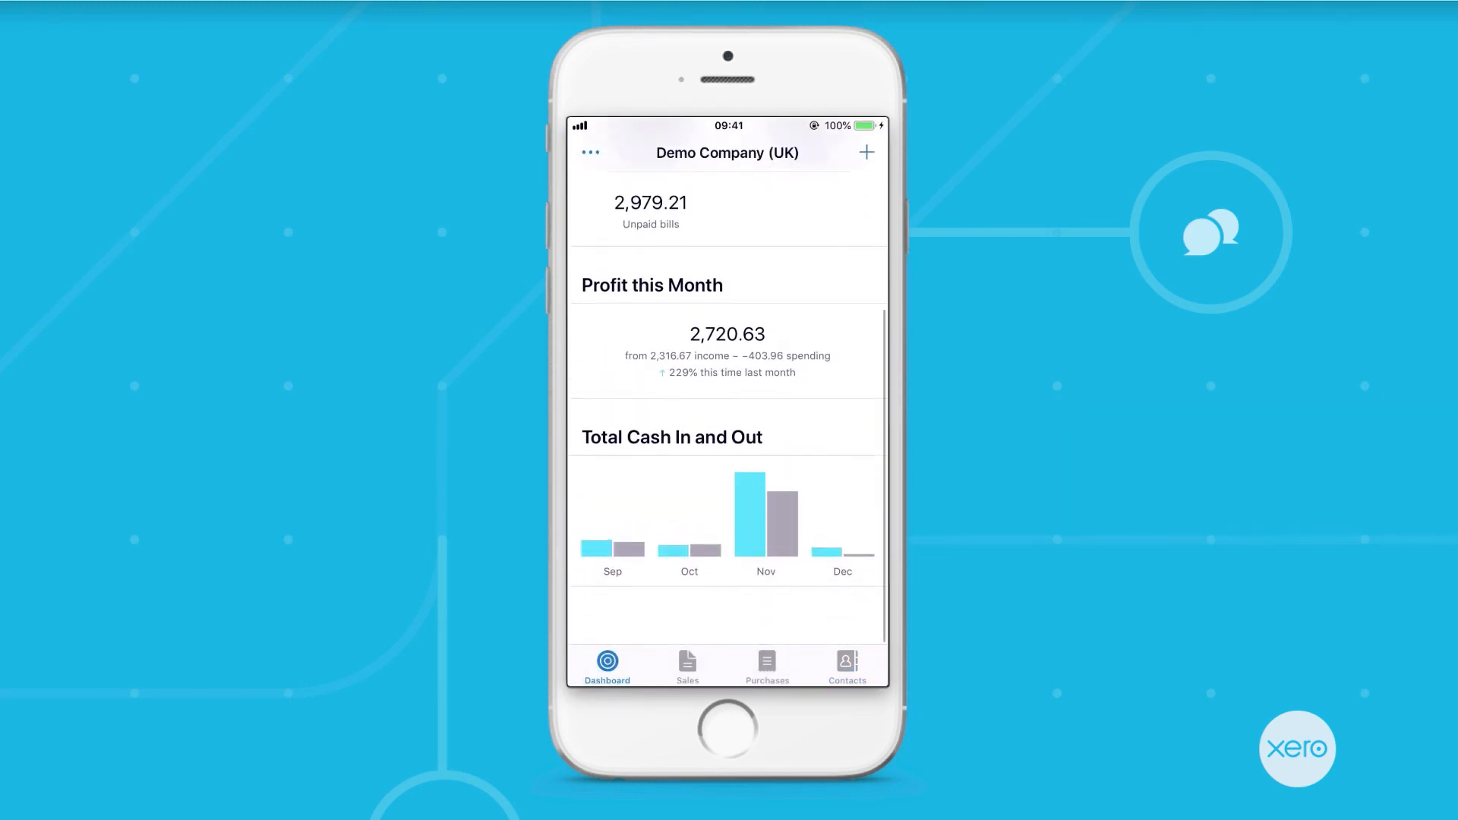